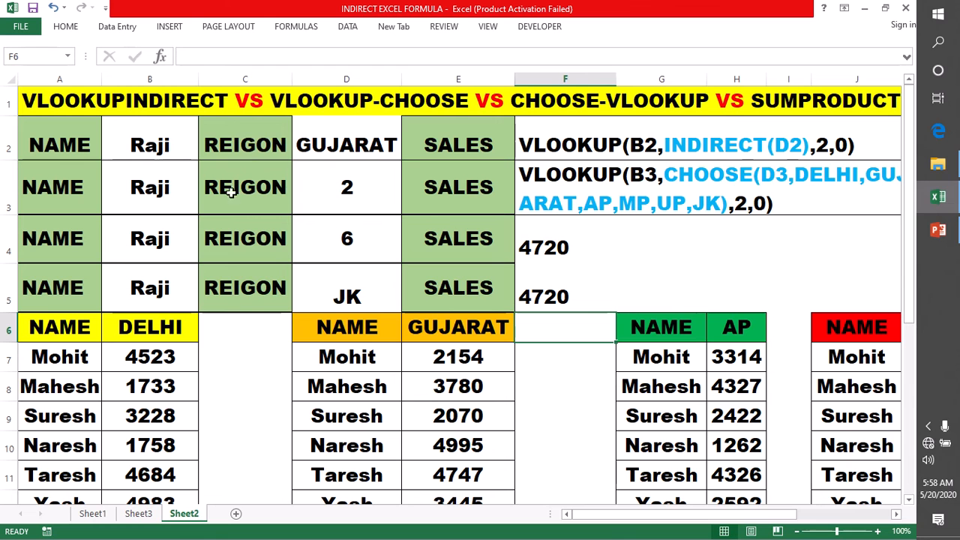
Examine the row 1 heading comparing the lookup methods, the VLOOKUP-INDIRECT formula text in F2 and the regional sales tables
left_click(72, 102)
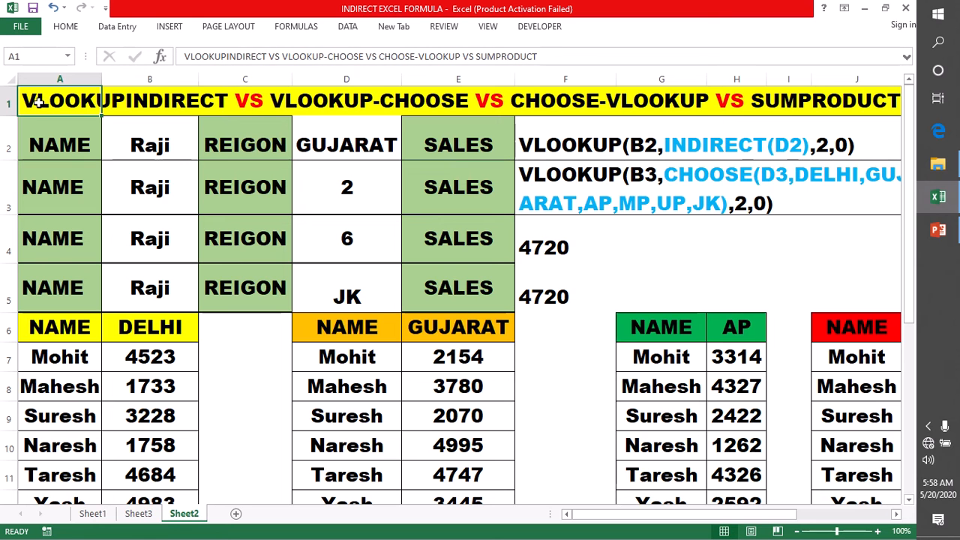
left_click_drag(40, 103, 113, 104)
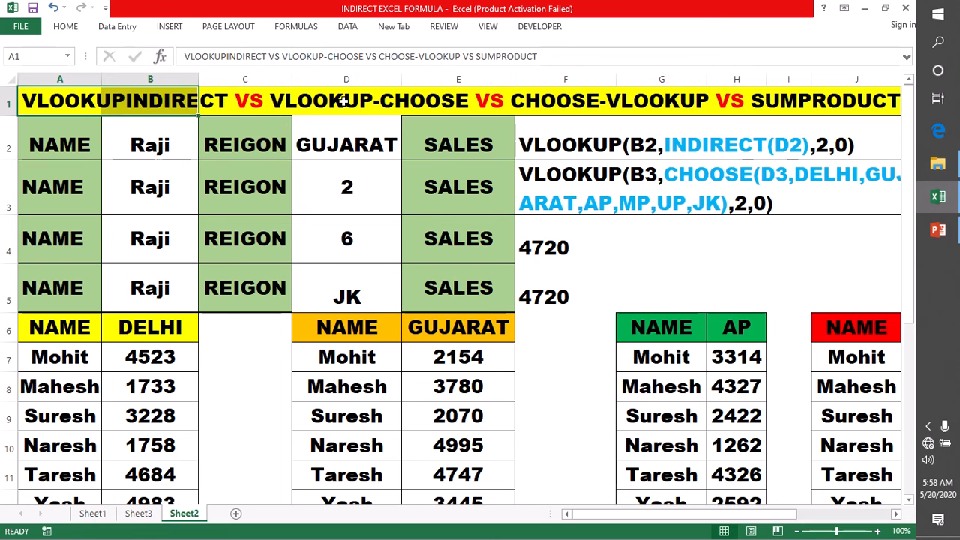
left_click(343, 101)
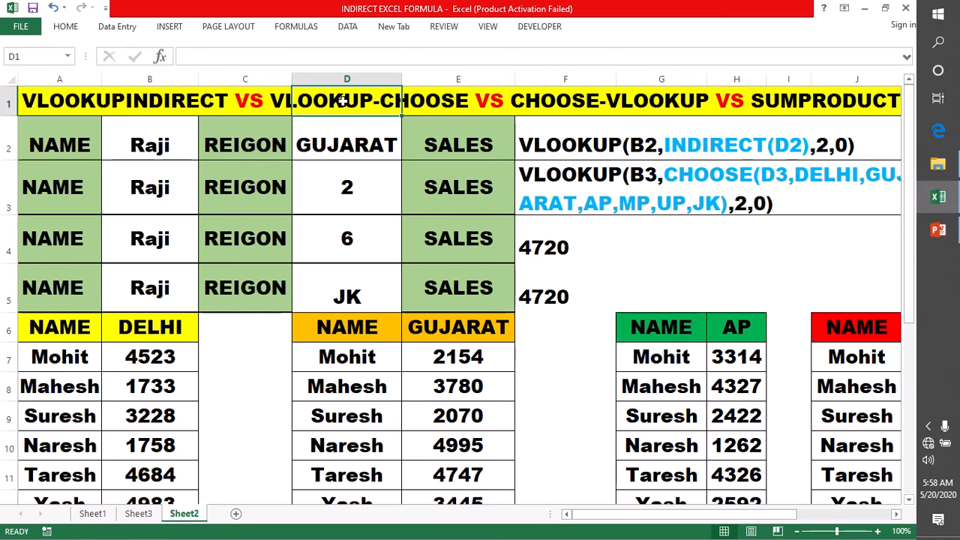
left_click(82, 97)
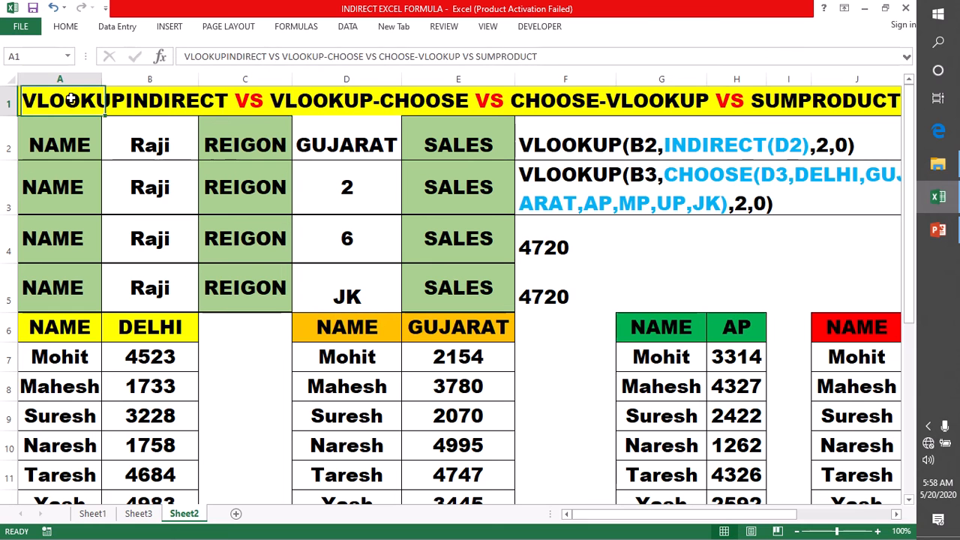
left_click(305, 104)
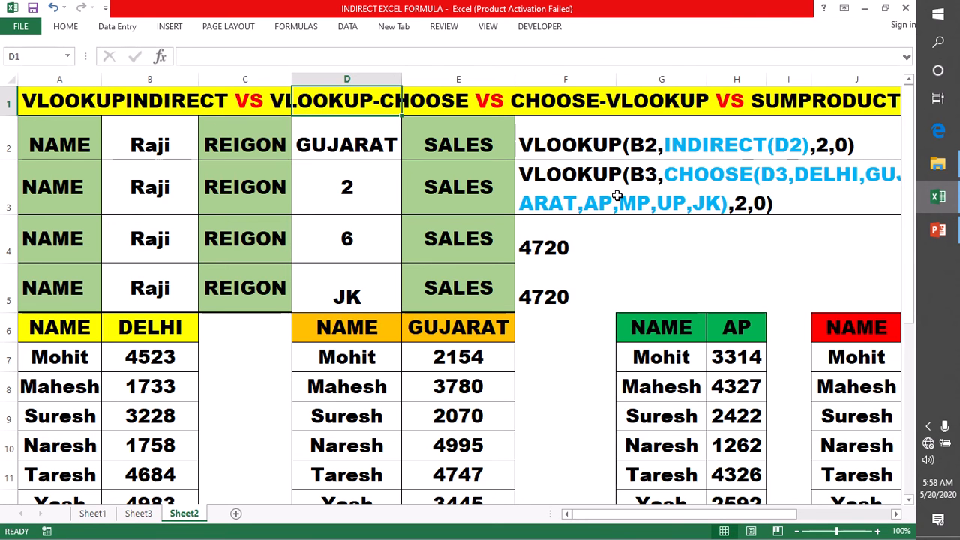
left_click(598, 143)
scroll(614, 330, "down", 2)
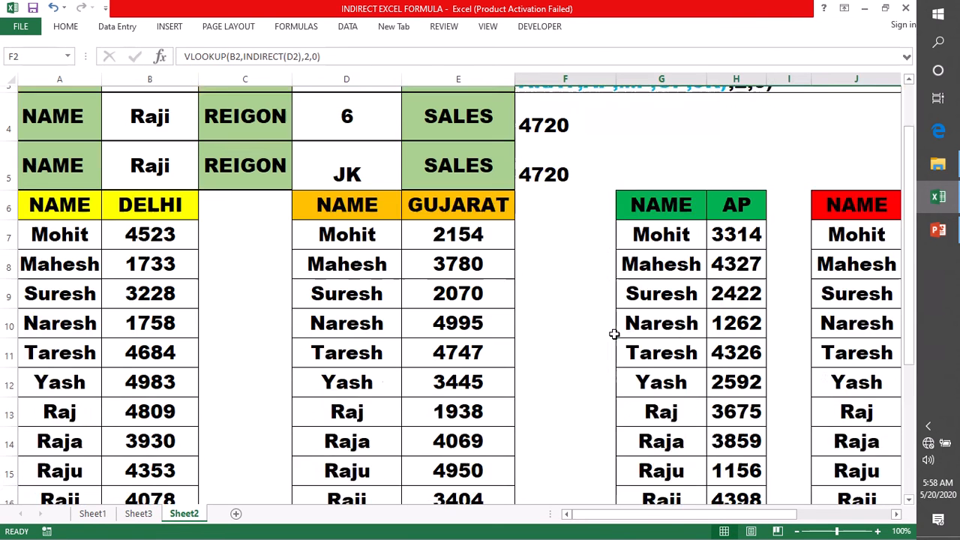
scroll(611, 323, "up", 2)
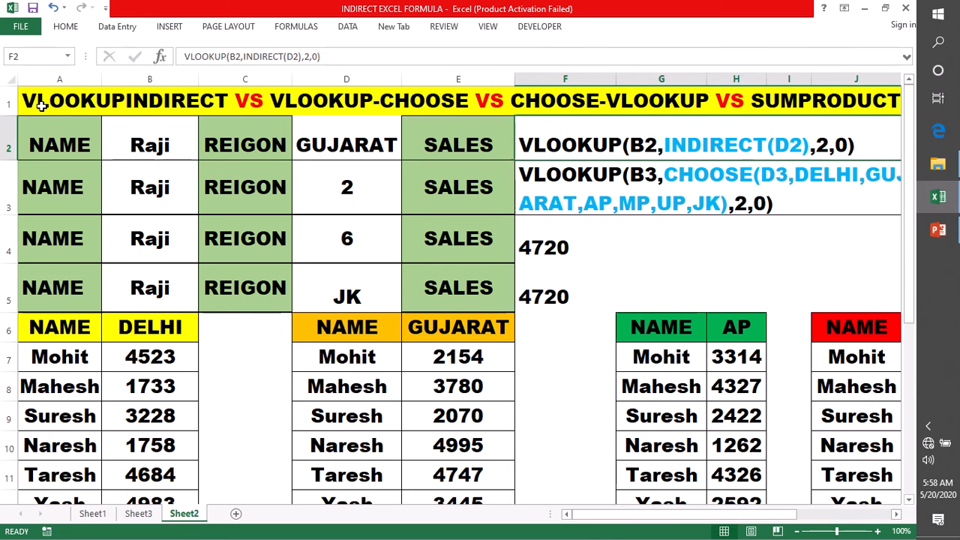
Inspect the SUMPRODUCT formula in F5 and the CHOOSE-VLOOKUP formula in F4 against the methods named in the heading
left_click(7, 104)
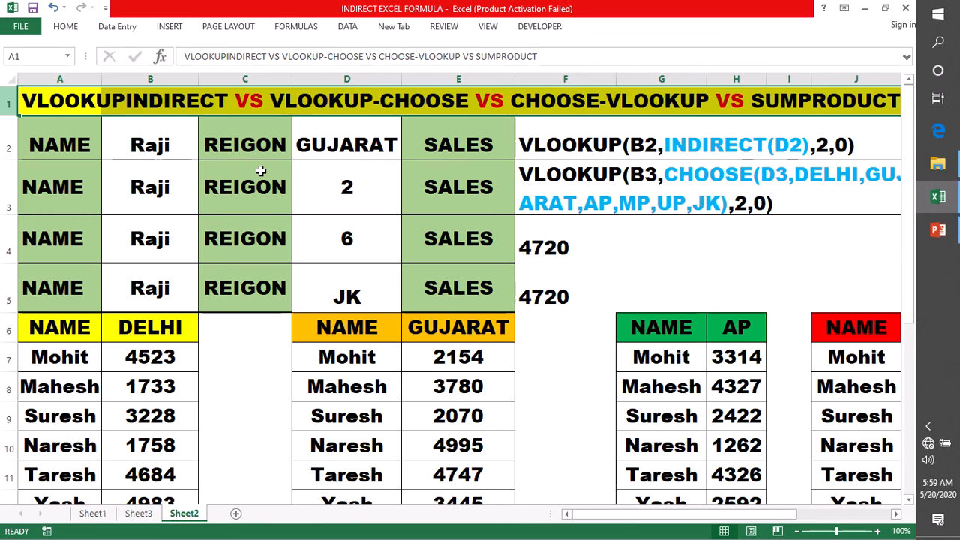
key("Left")
left_click(560, 293)
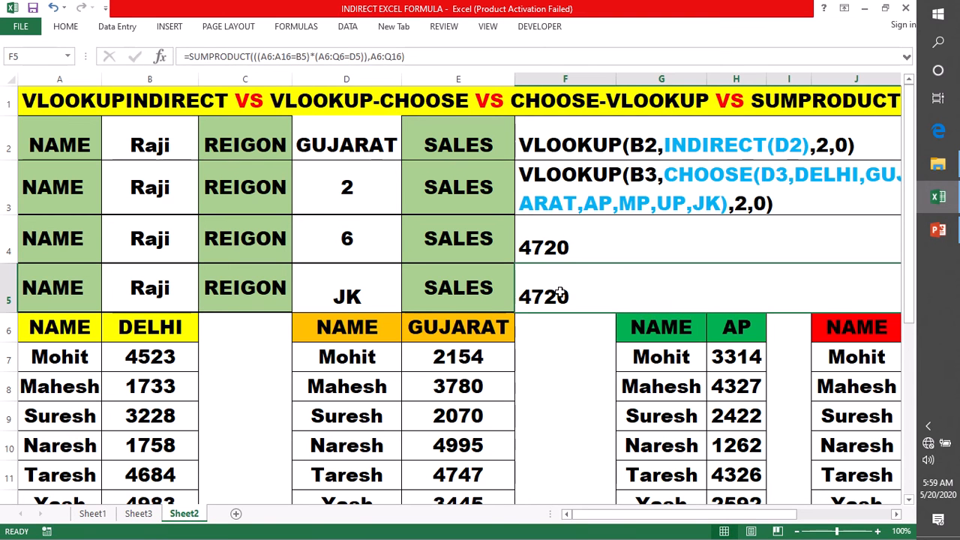
left_click(568, 218)
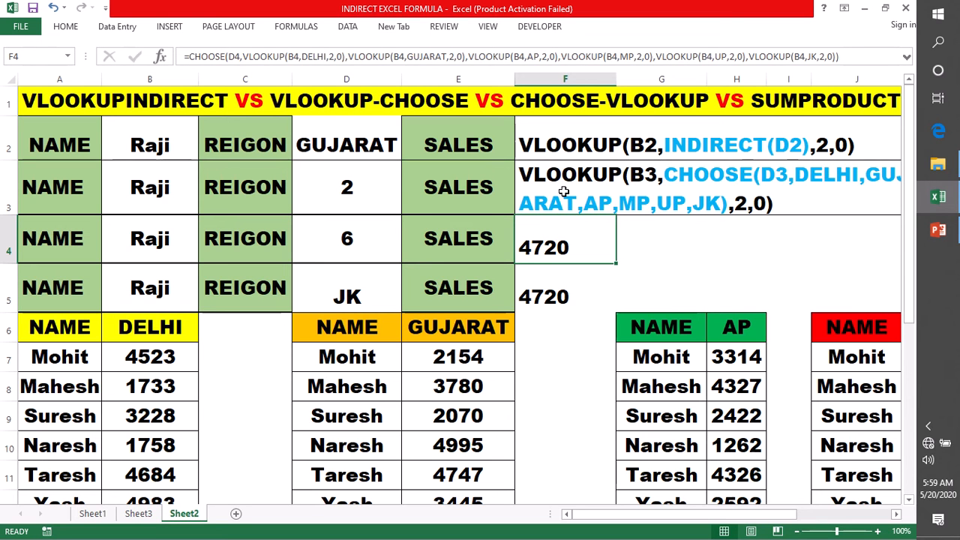
left_click_drag(557, 244, 555, 283)
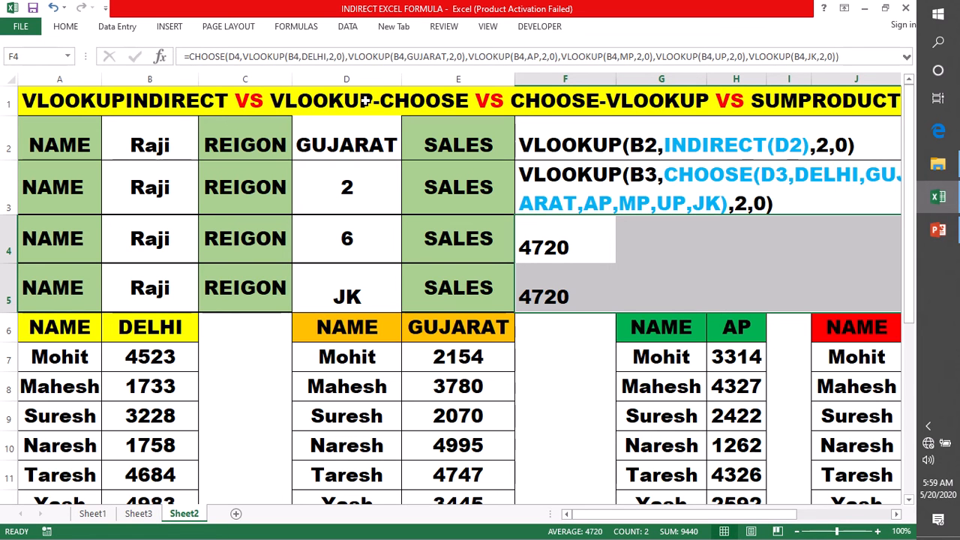
left_click(559, 97)
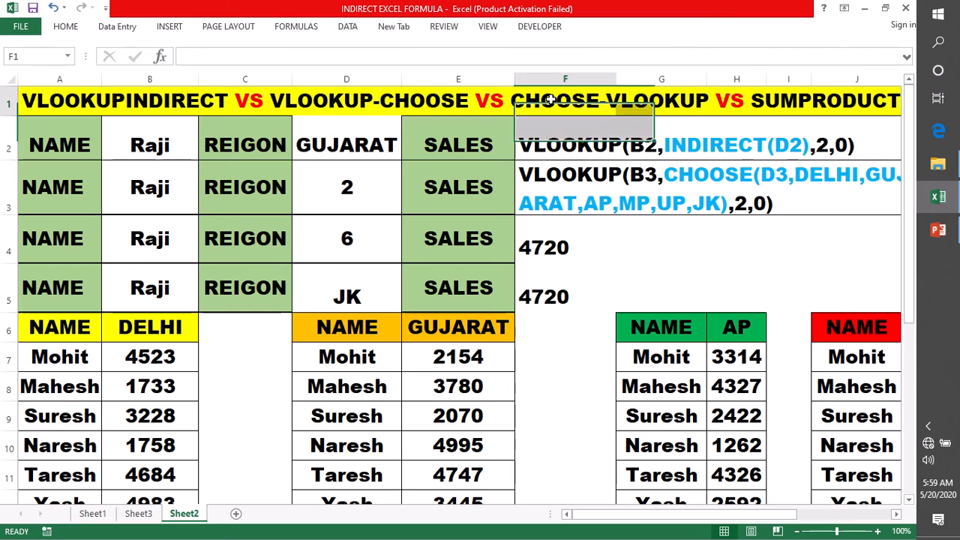
left_click(379, 97)
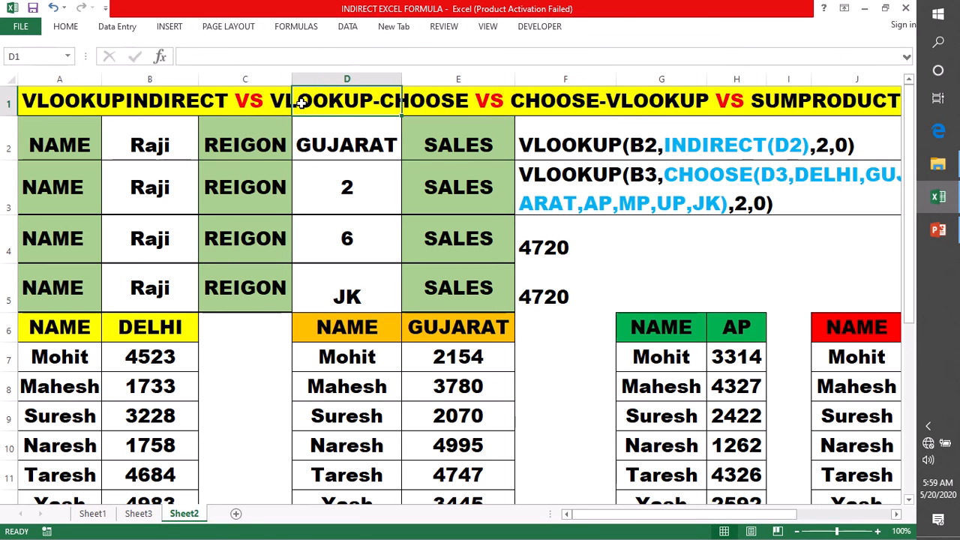
left_click(779, 105)
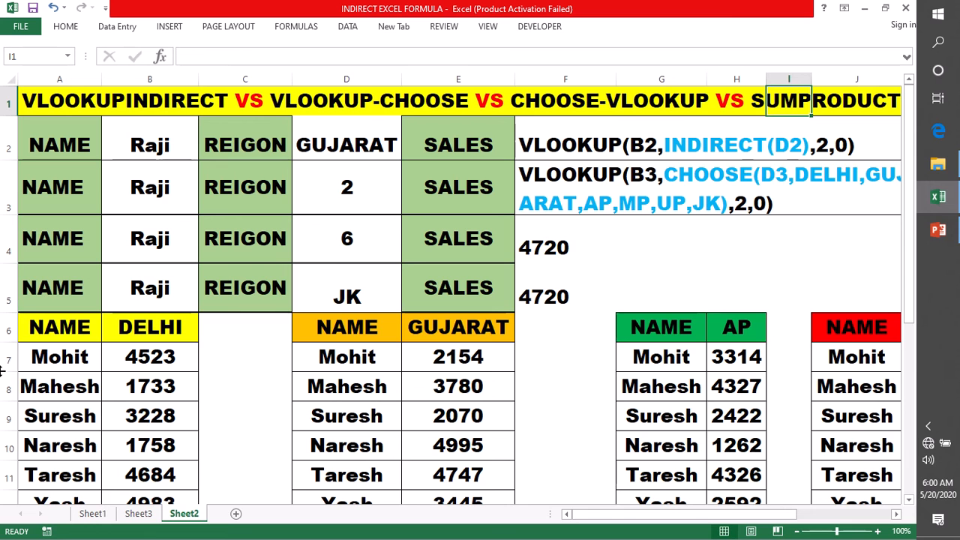
Clear the formula in F4 after its equals sign and begin a CHOOSE function with D4 as the index number
double_click(544, 248)
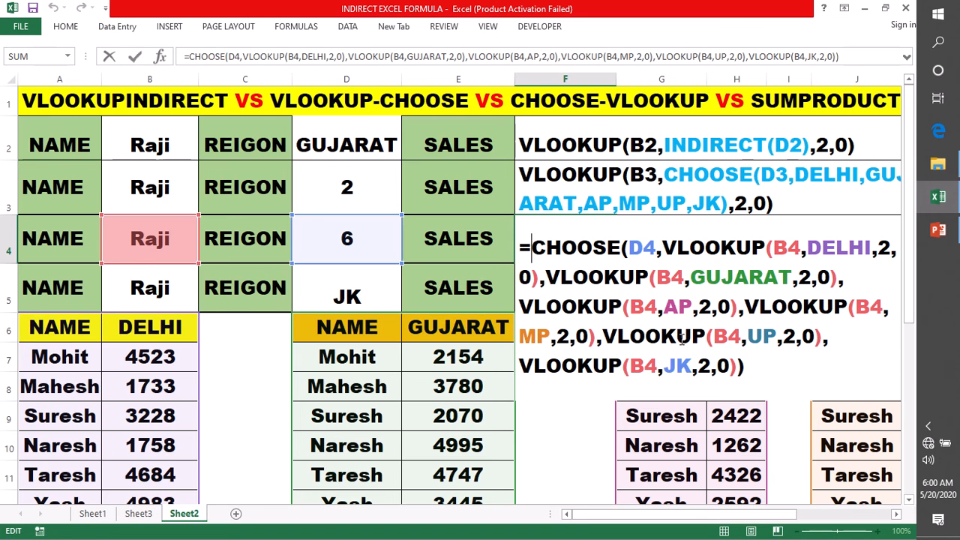
left_click_drag(749, 375, 530, 244)
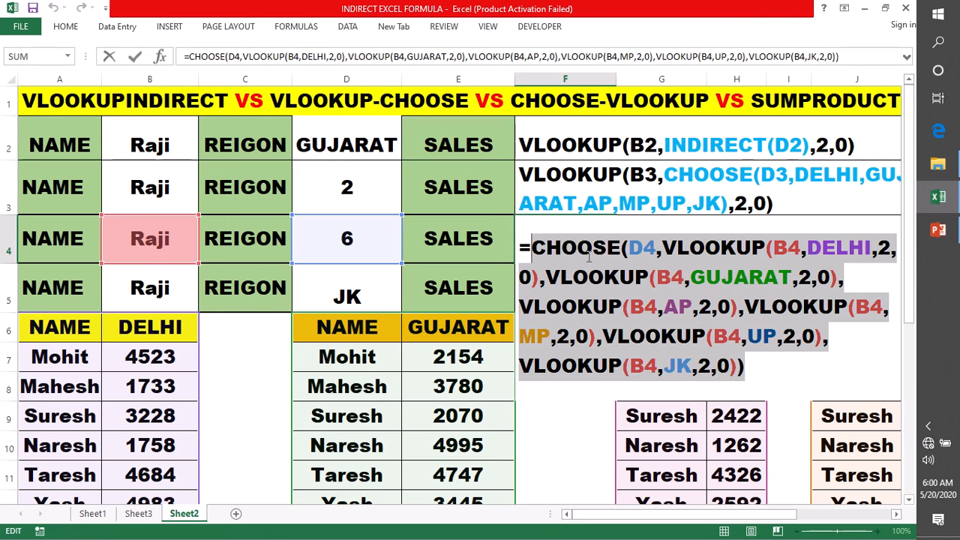
key("BackSpace")
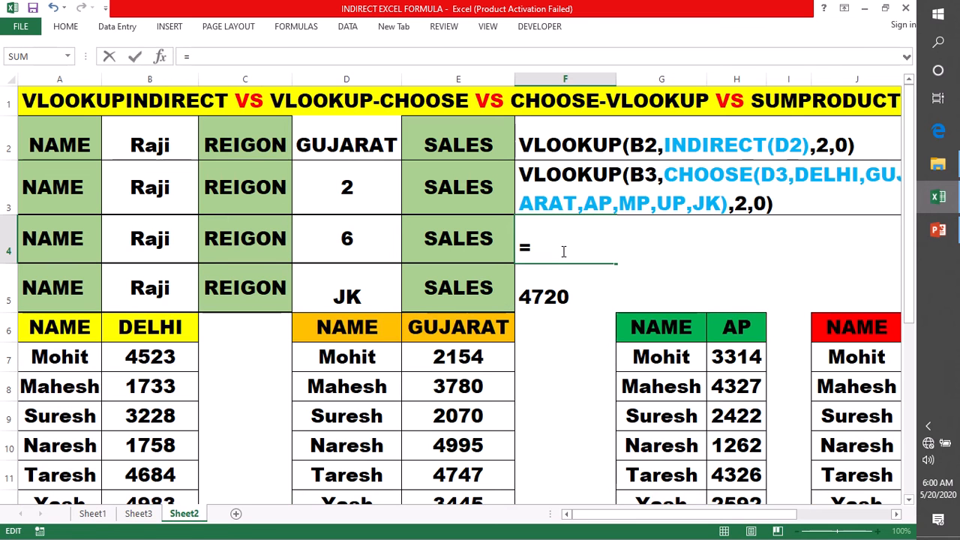
type("CHOOSE(")
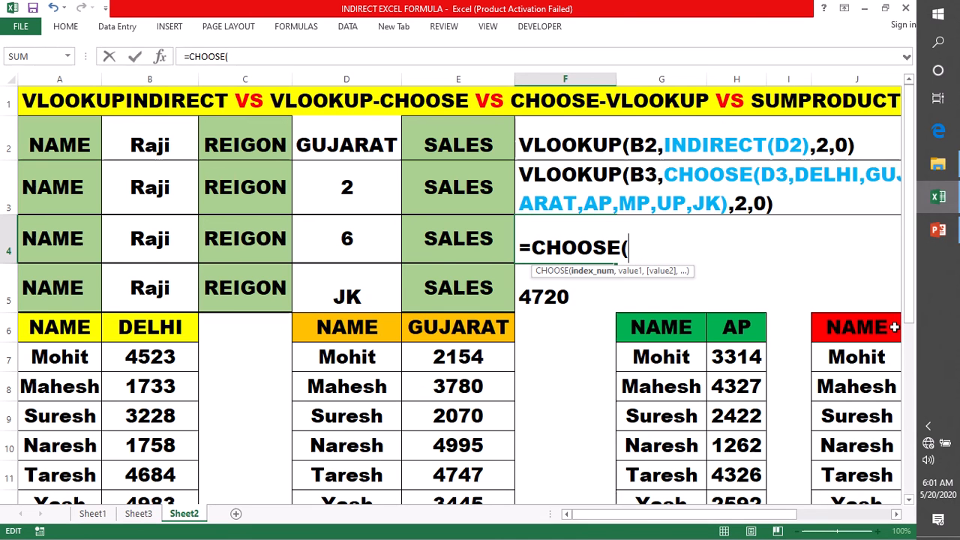
left_click(364, 235)
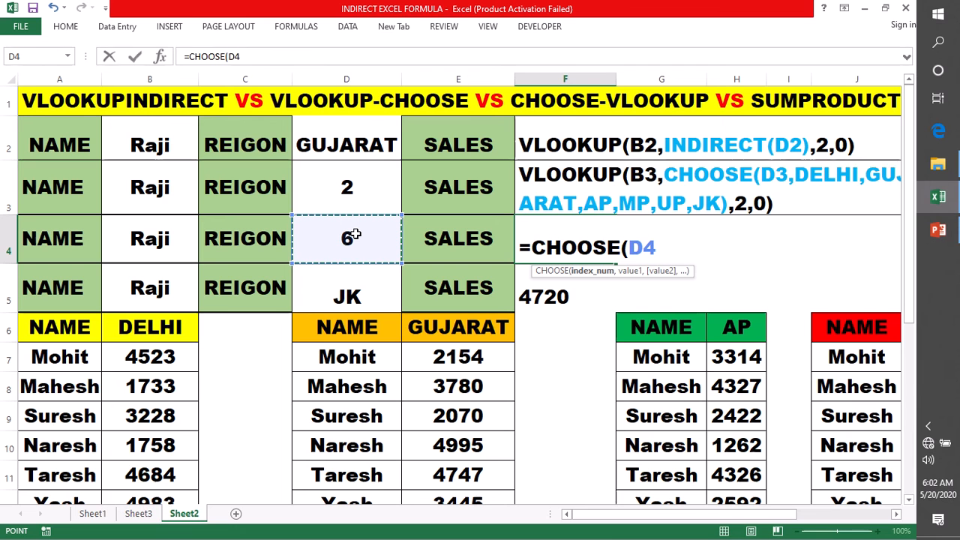
type(",")
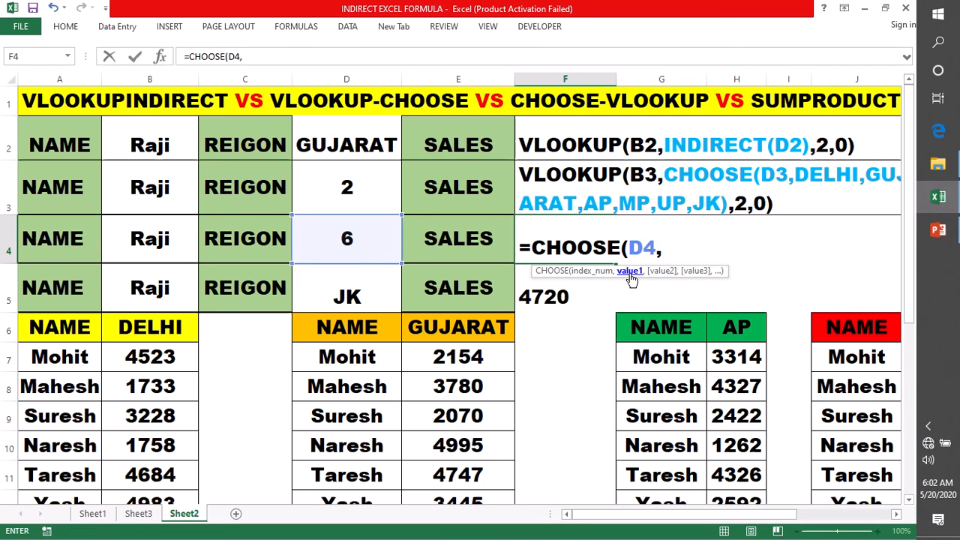
Add VLOOKUP(B4,DELHI,2,0) as the first value of the CHOOSE function in F4
type("VLOO")
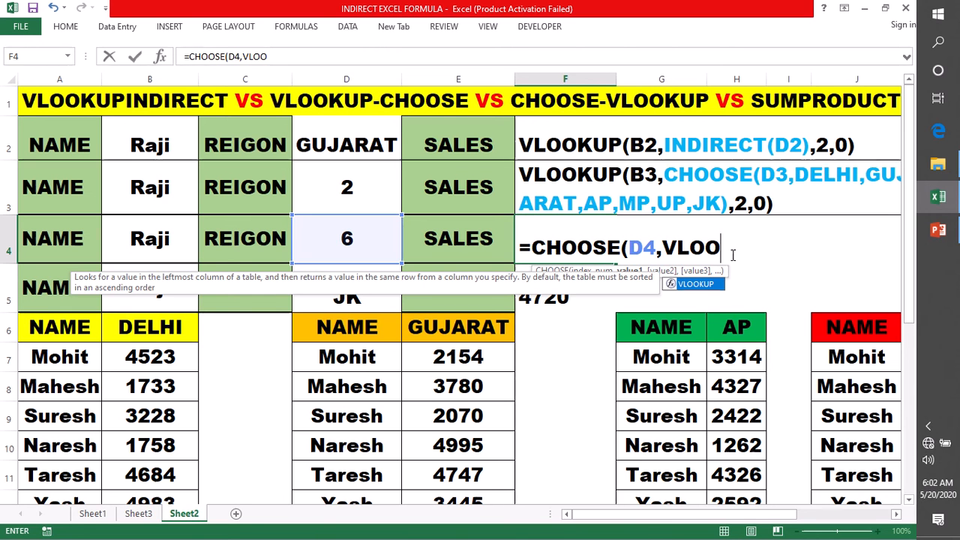
key("Tab")
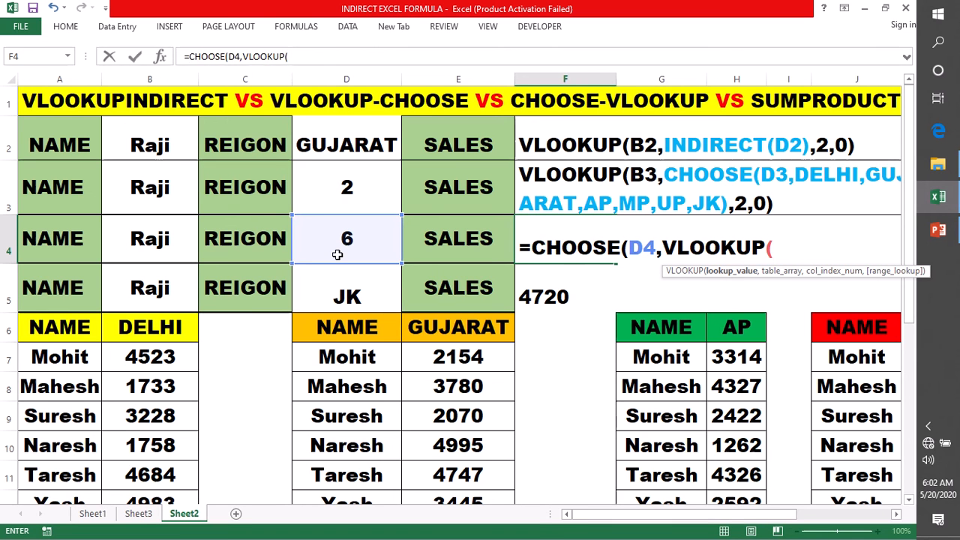
left_click(150, 237)
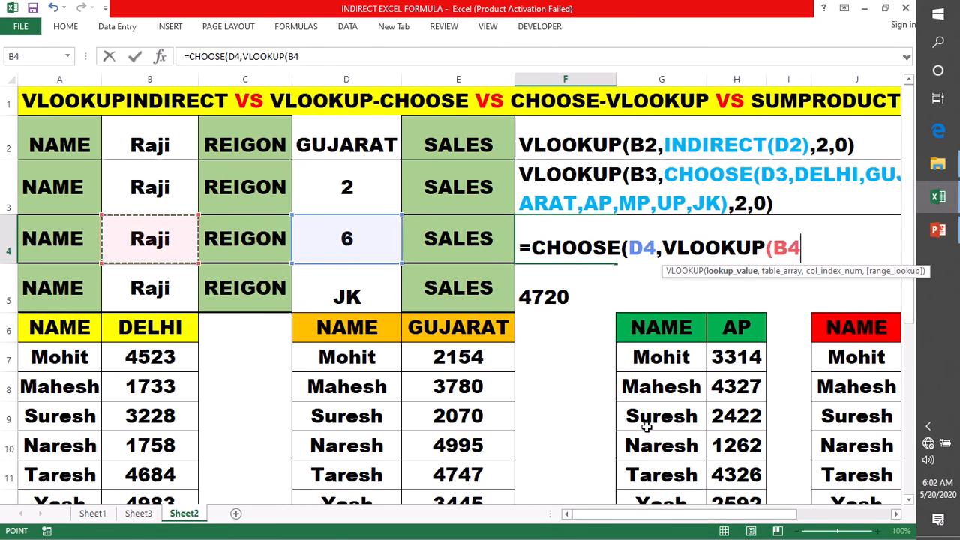
type(",")
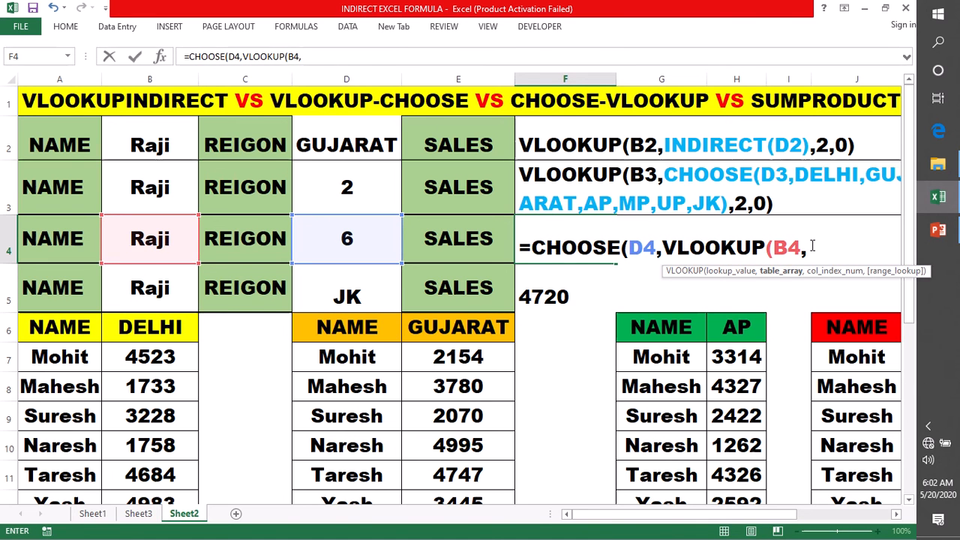
type("DELHI")
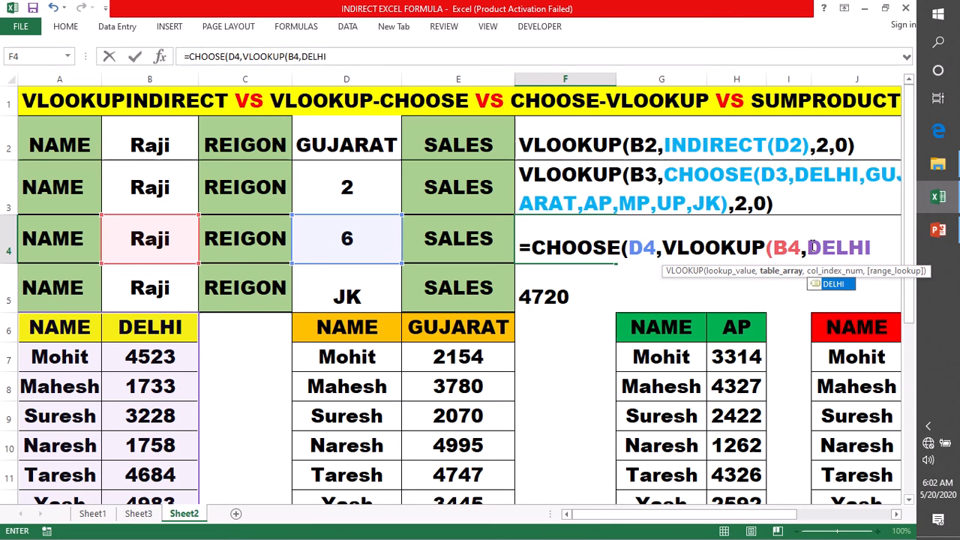
type(",2")
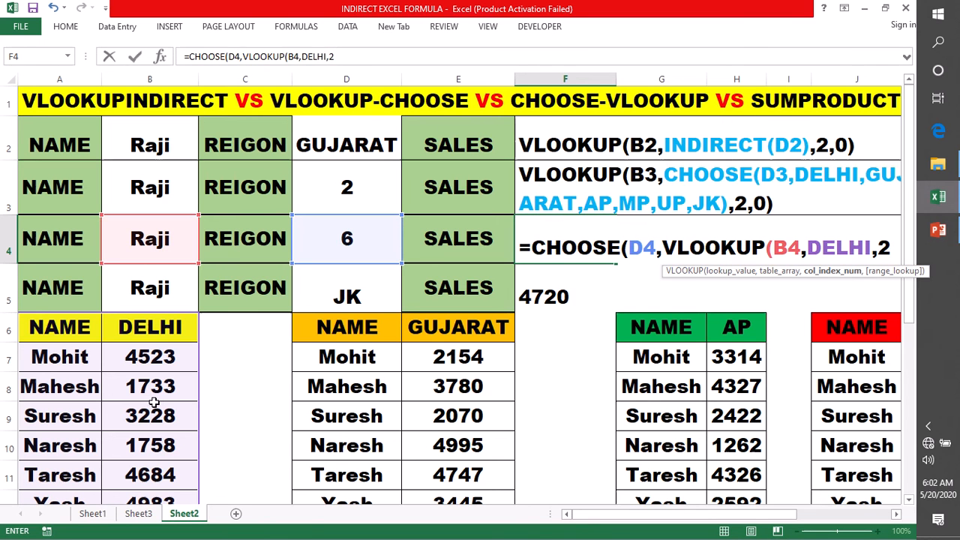
type(",")
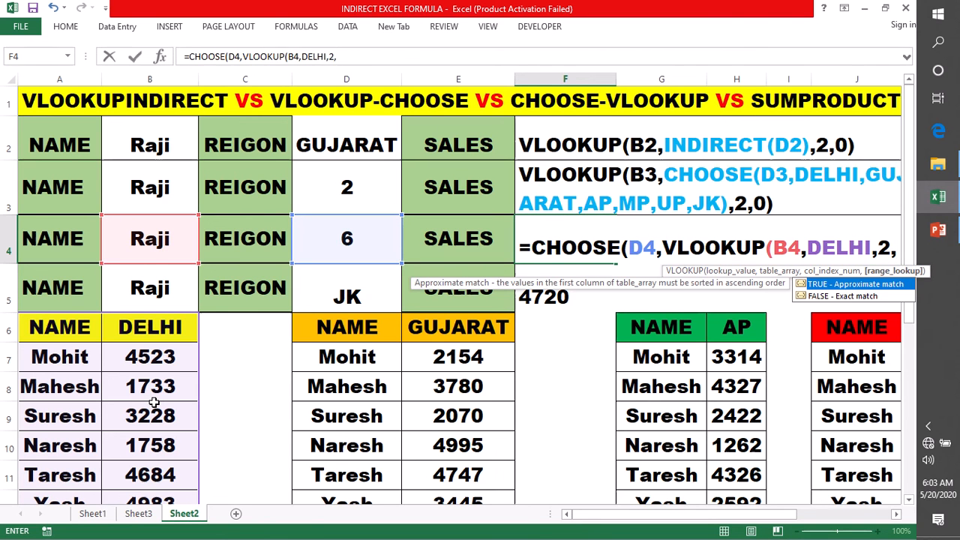
type("0")
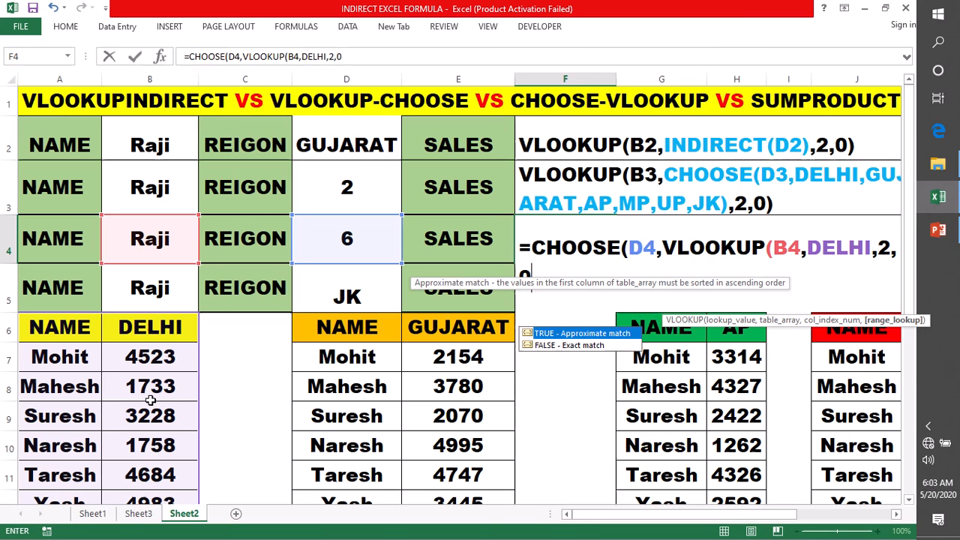
type(")")
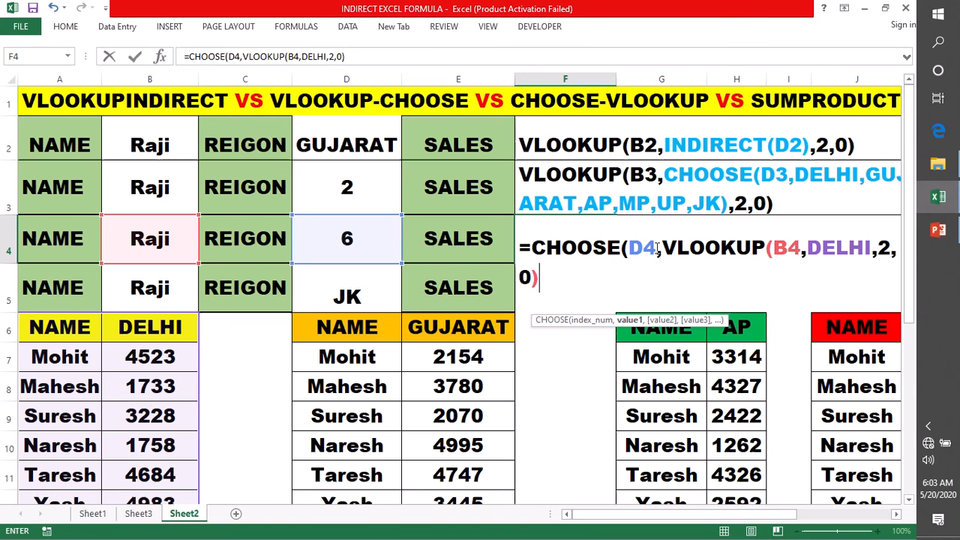
Add a comma after the DELHI VLOOKUP in F4 and paste a copy of it, including the comma, as the second CHOOSE value
left_click_drag(662, 248, 750, 294)
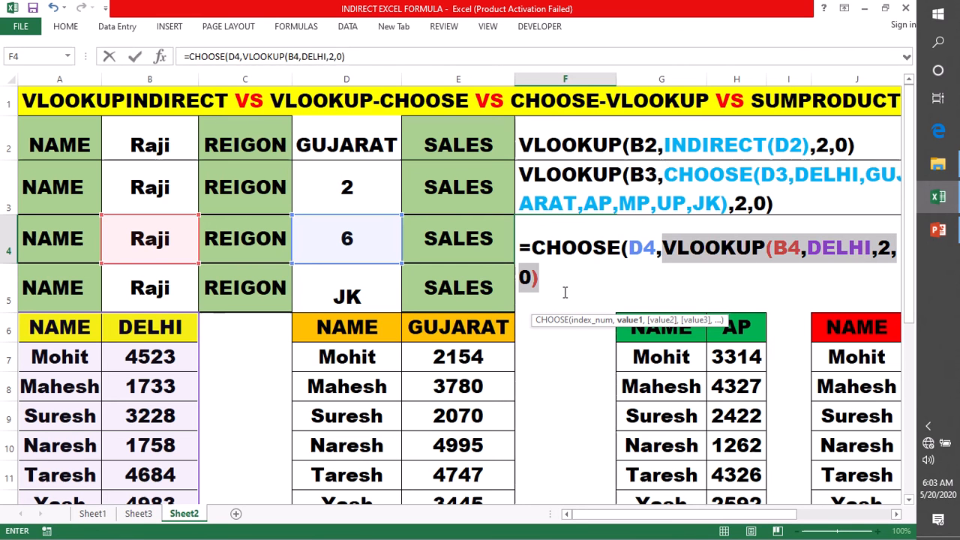
left_click(537, 278)
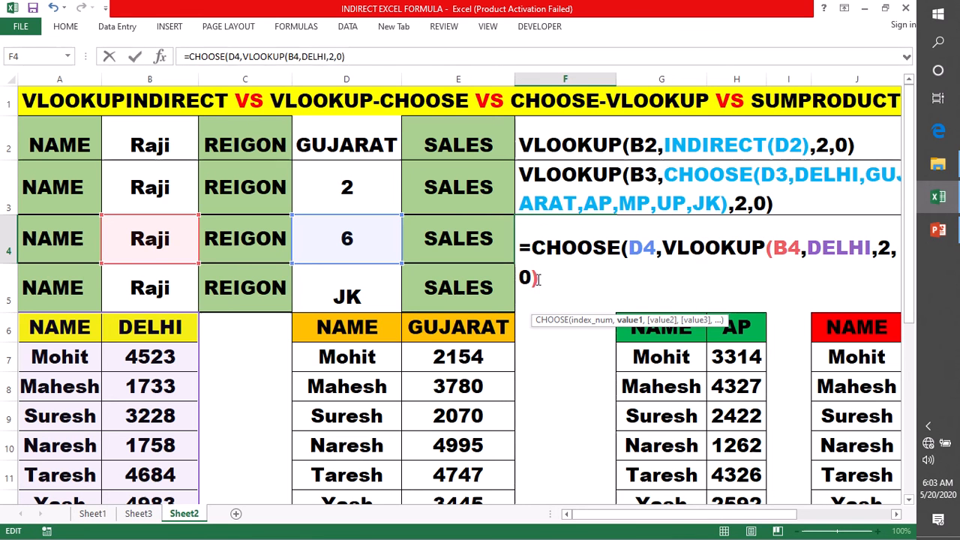
type(",")
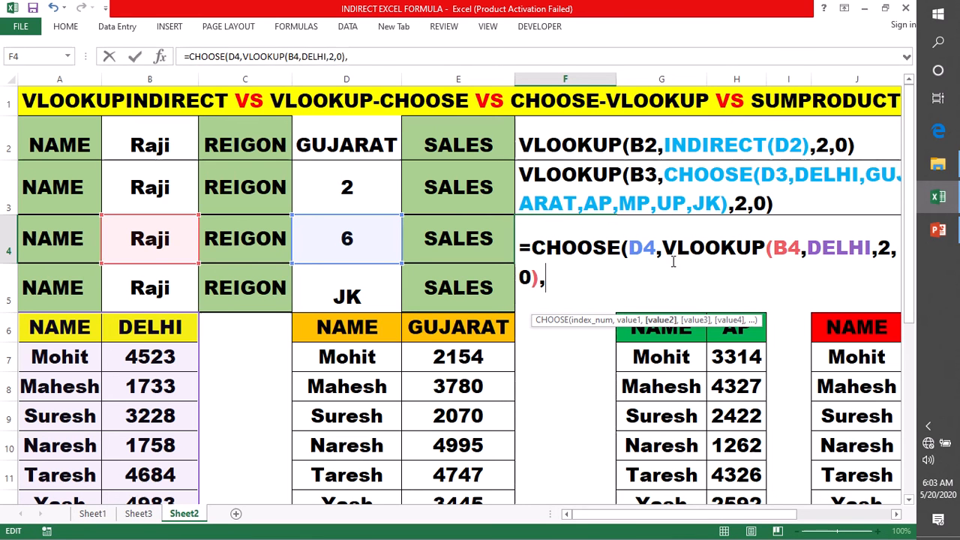
left_click_drag(663, 248, 719, 281)
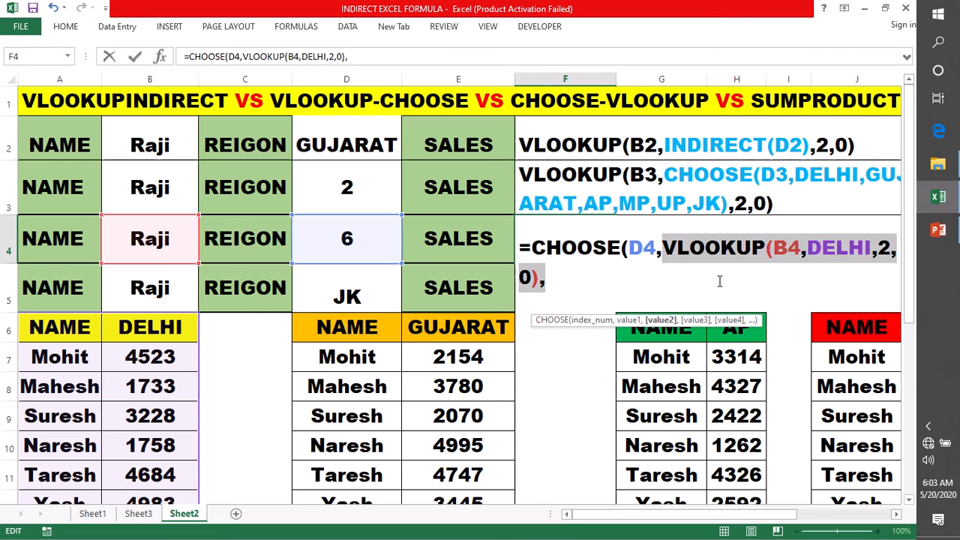
left_click(552, 279)
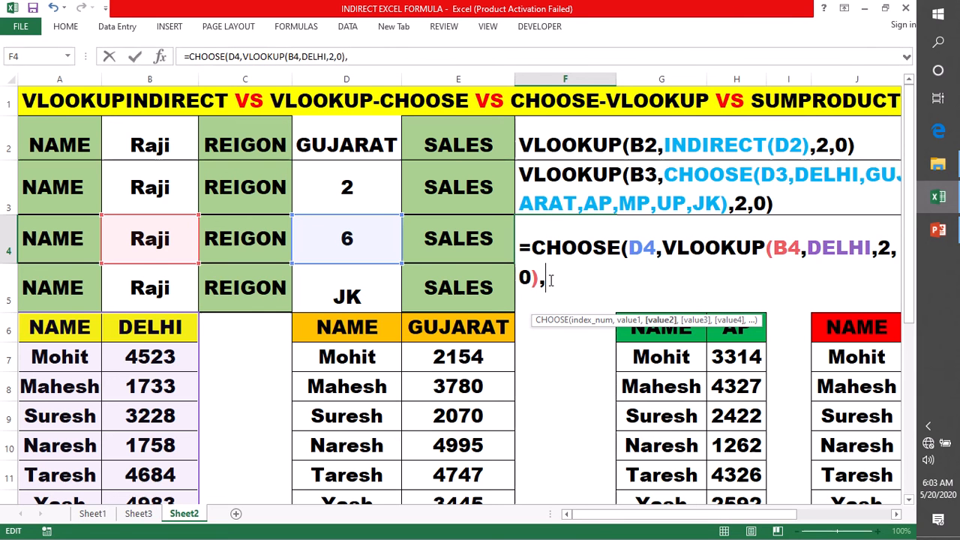
key("ctrl+v")
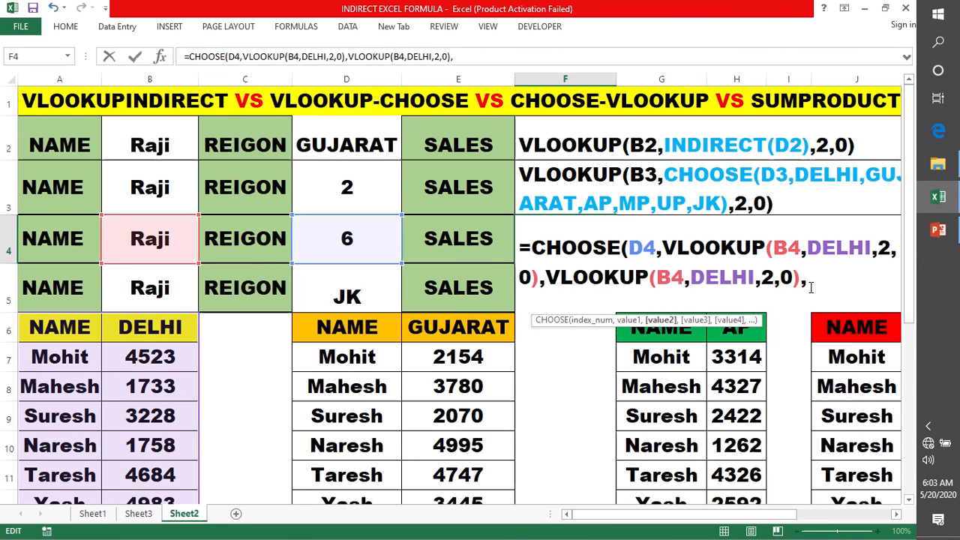
Paste four more copies of the DELHI VLOOKUP into the CHOOSE formula in F4, remove the trailing comma and close the function's bracket
key("ctrl+v")
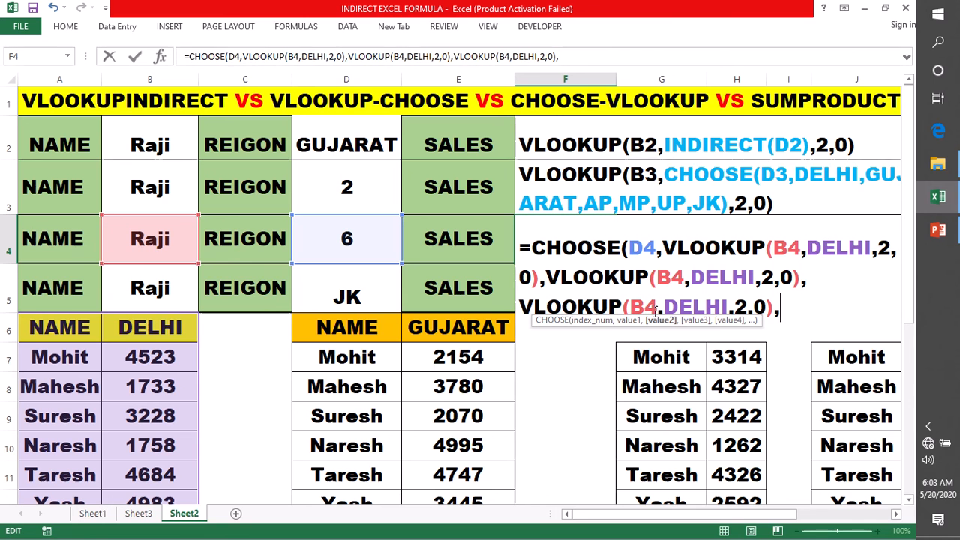
key("ctrl+v")
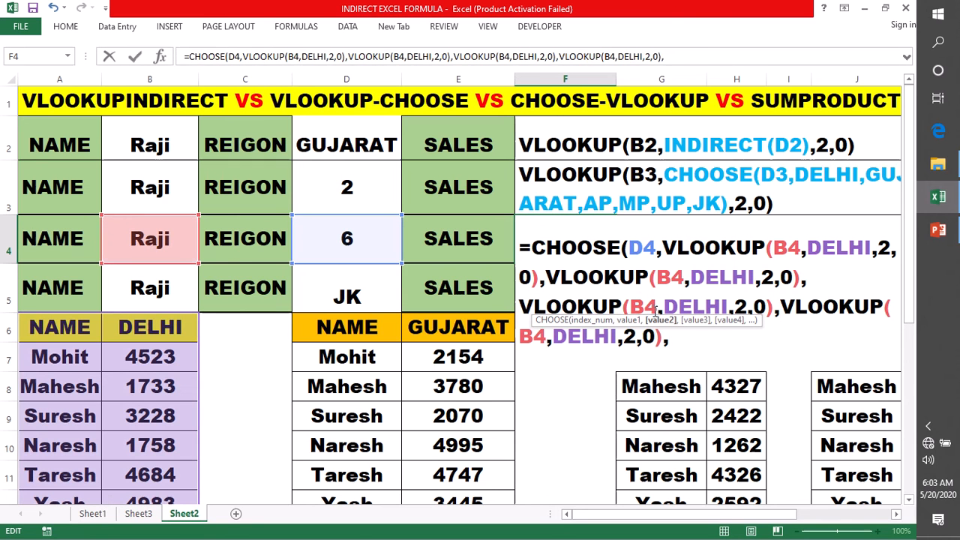
key("ctrl+v")
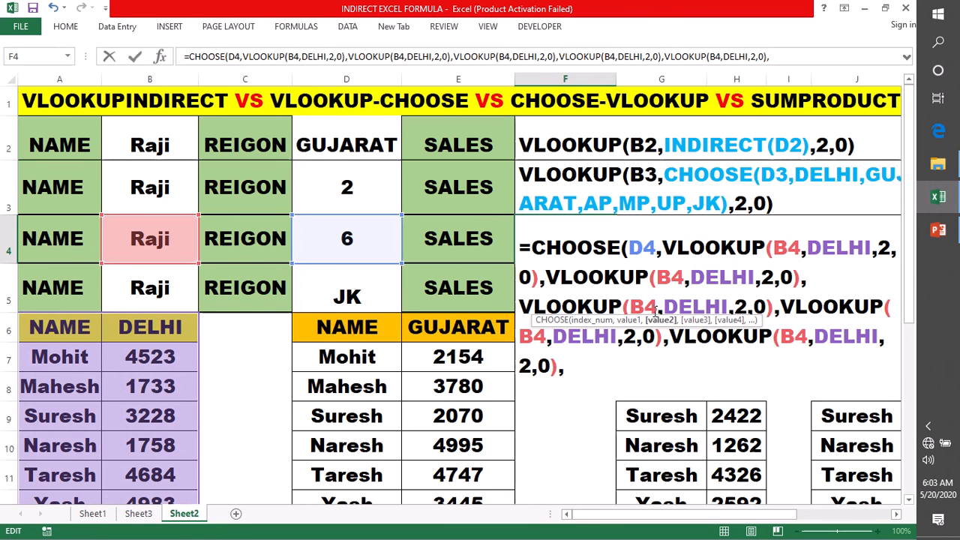
key("ctrl+v")
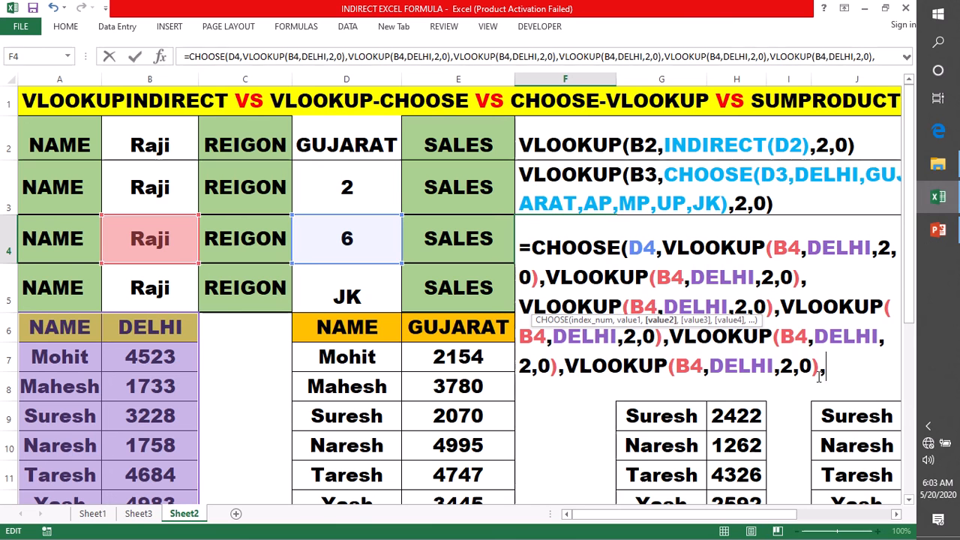
key("BackSpace")
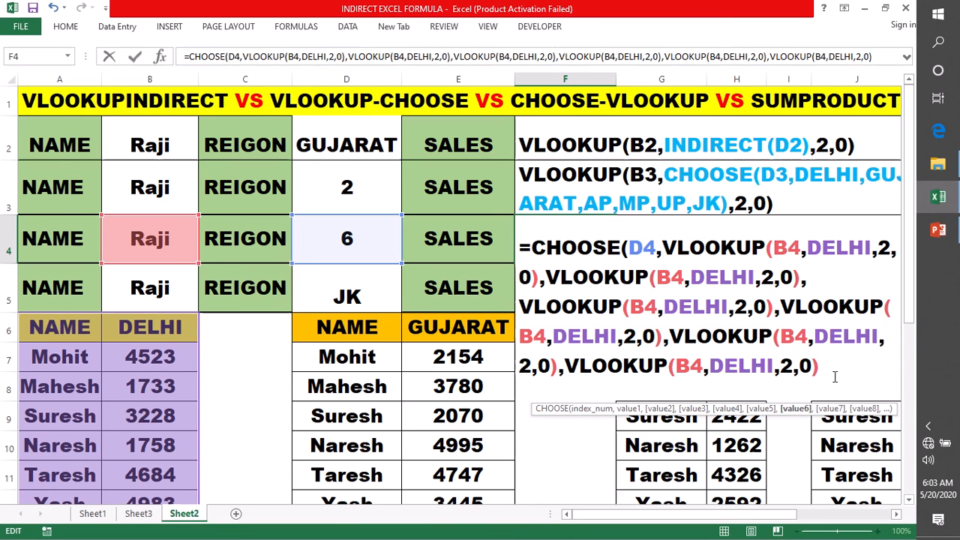
type(")")
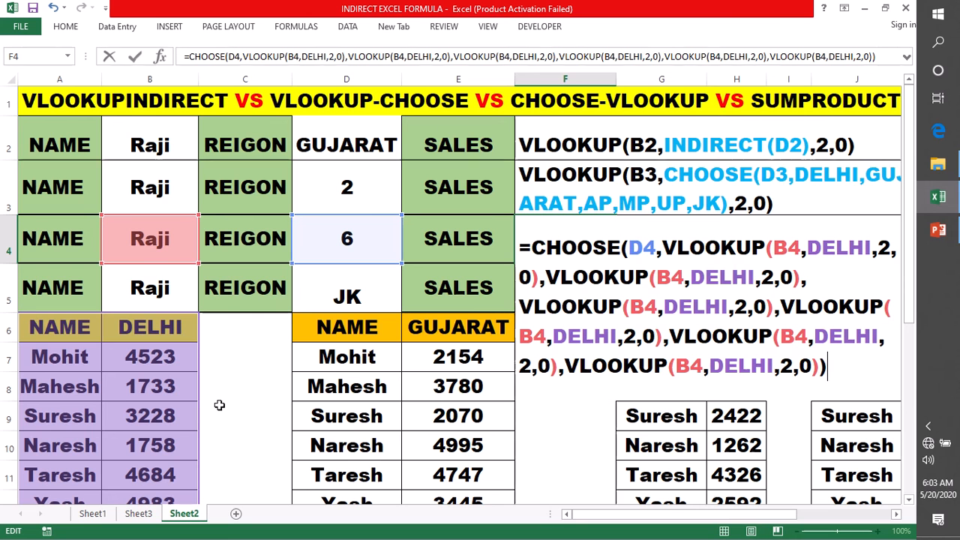
Replace DELHI with GUJARAT in the second VLOOKUP of the F4 formula and with AP in the third
left_click_drag(756, 277, 697, 279)
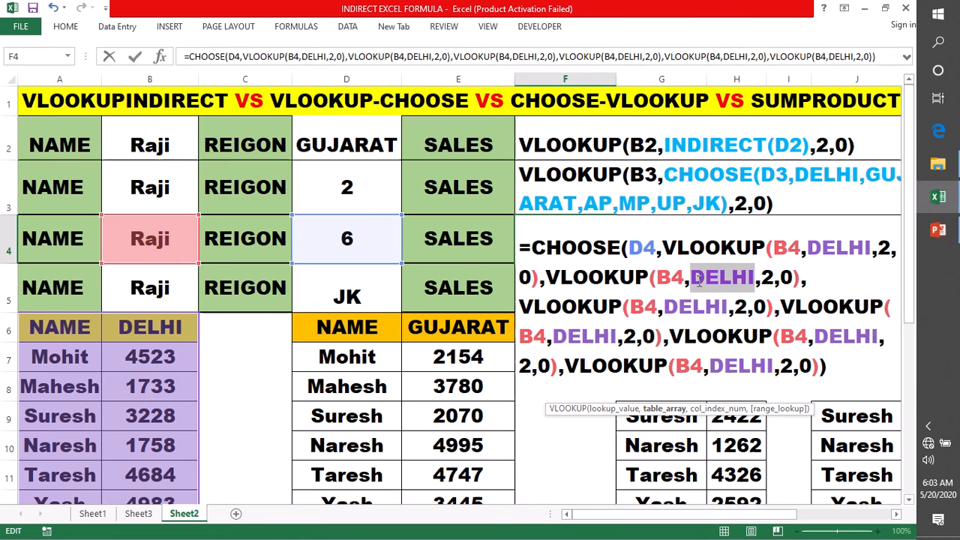
key("BackSpace")
type("GUJARAT")
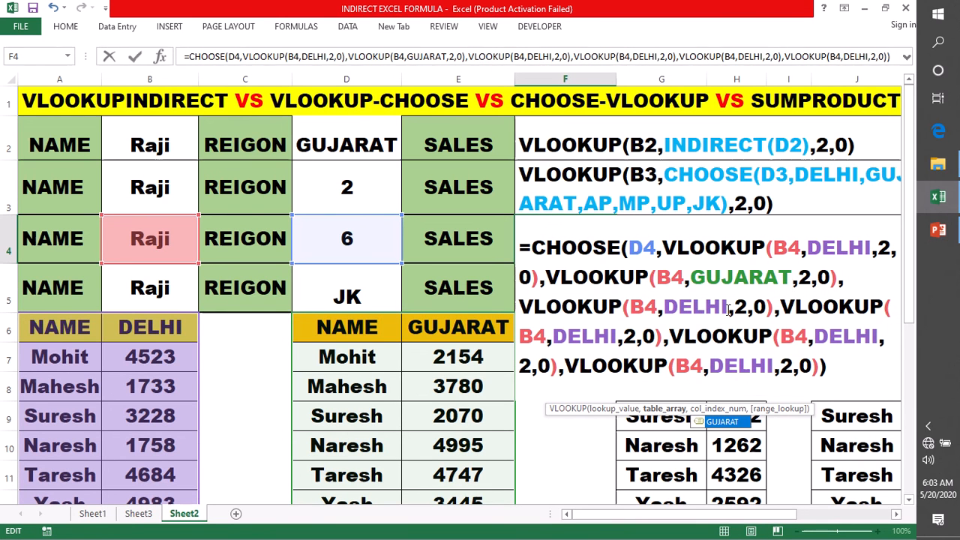
left_click_drag(729, 309, 664, 310)
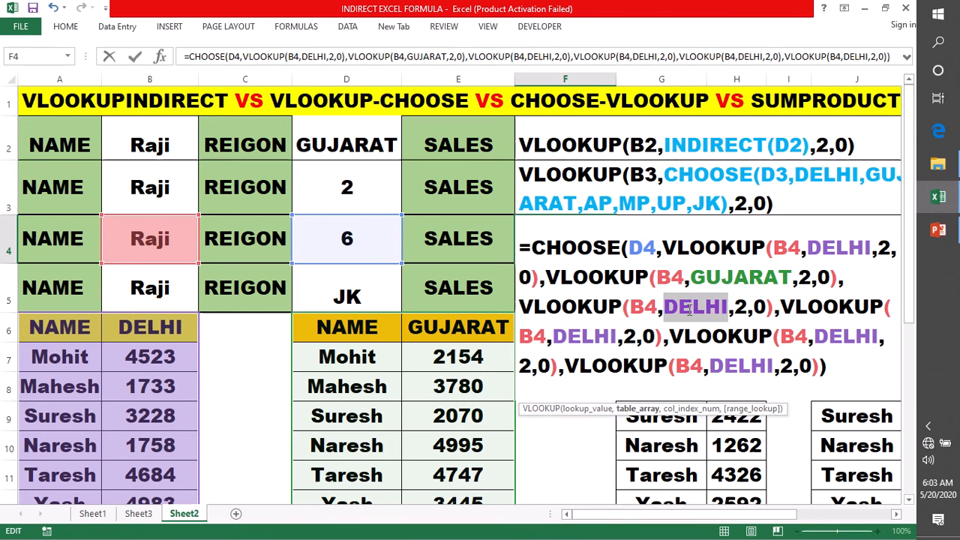
key("BackSpace")
type("AP")
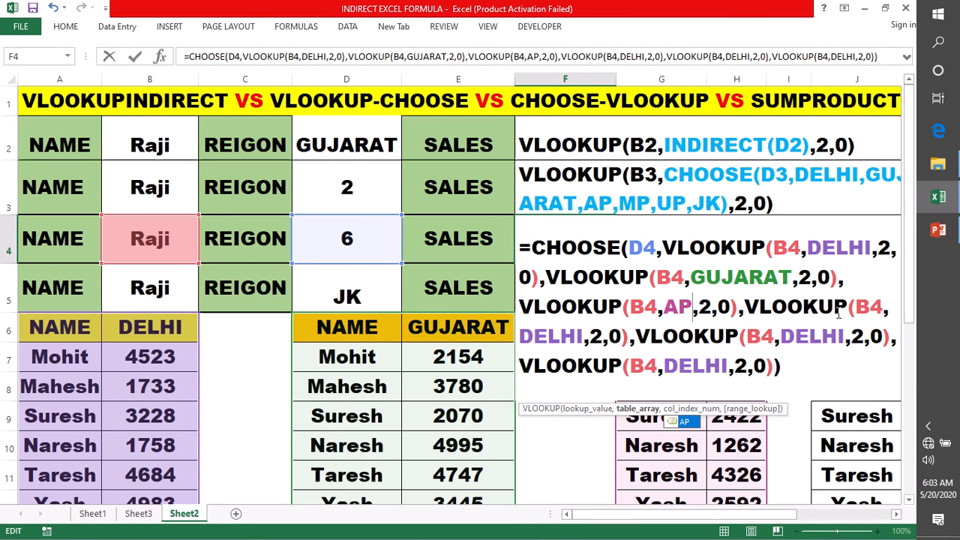
Replace DELHI with MP in the fourth VLOOKUP of the F4 formula and with UP in the fifth
left_click_drag(585, 341, 520, 338)
key("BackSpace")
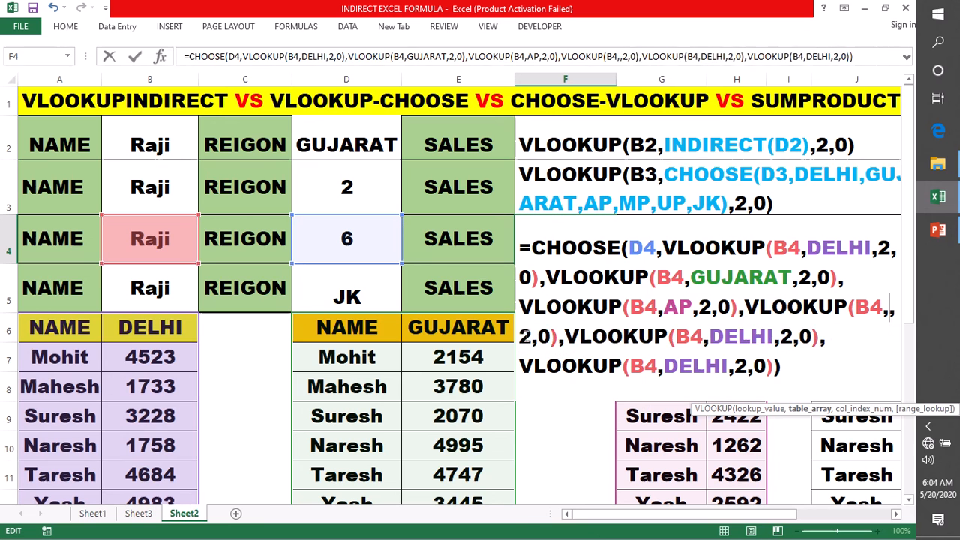
type("MP")
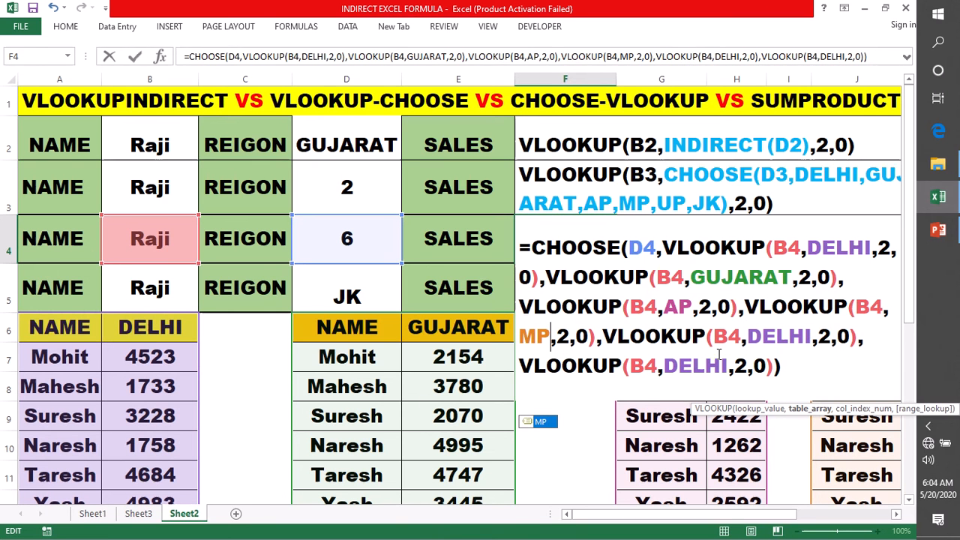
left_click_drag(812, 339, 748, 339)
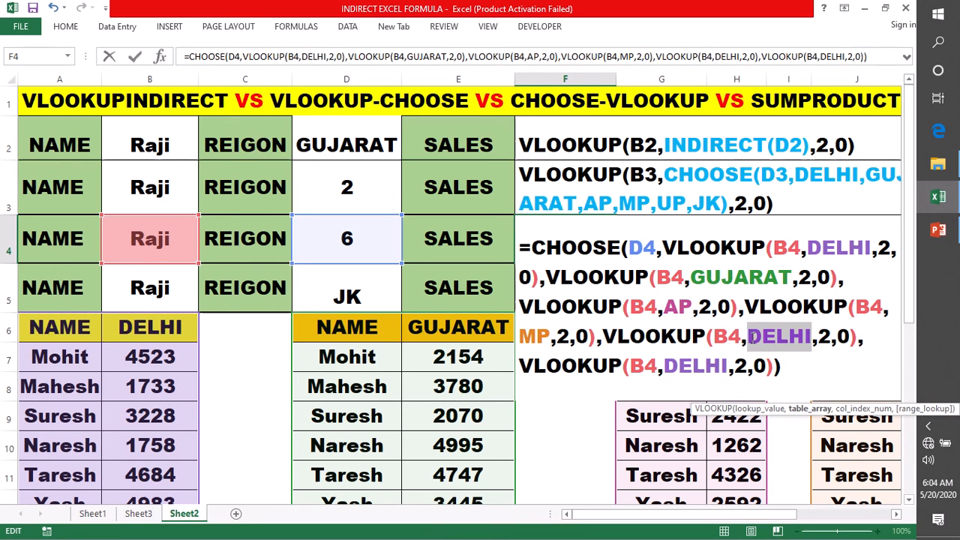
key("BackSpace")
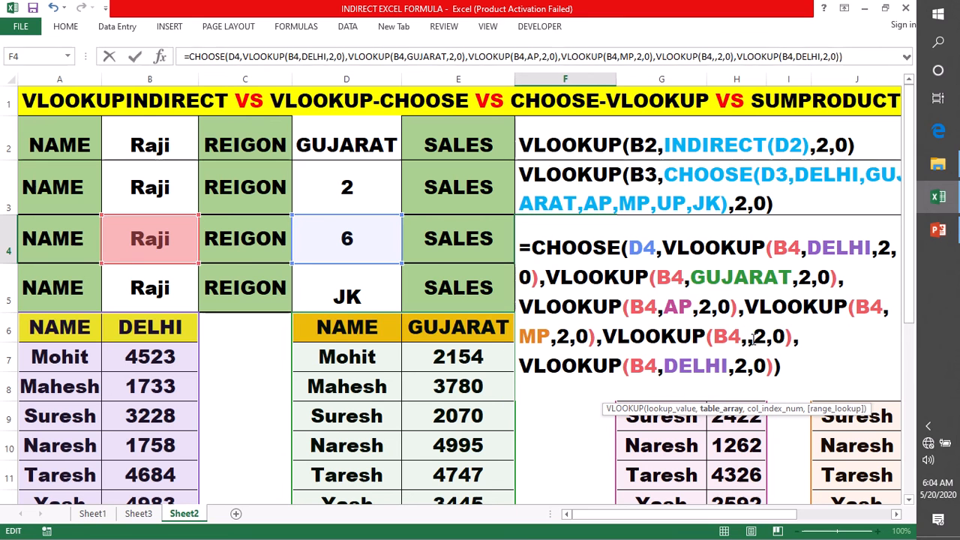
type("UP")
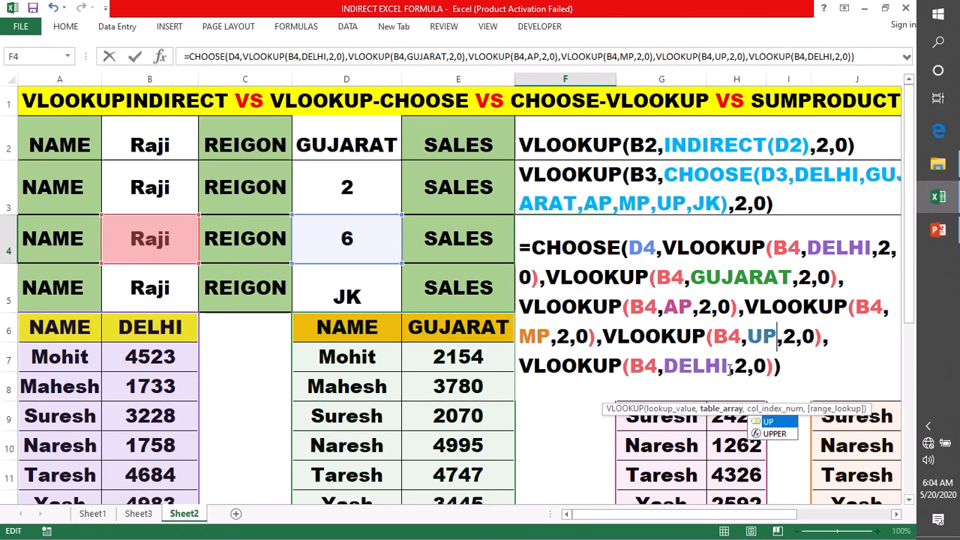
Replace DELHI with JK in the sixth VLOOKUP and enter the finished CHOOSE formula in F4
left_click_drag(727, 365, 664, 366)
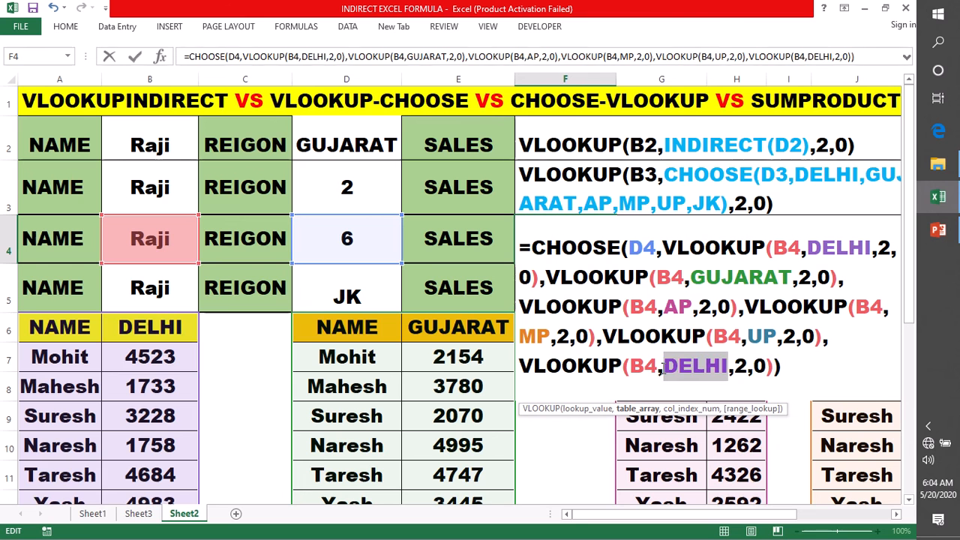
key("BackSpace")
type("JK")
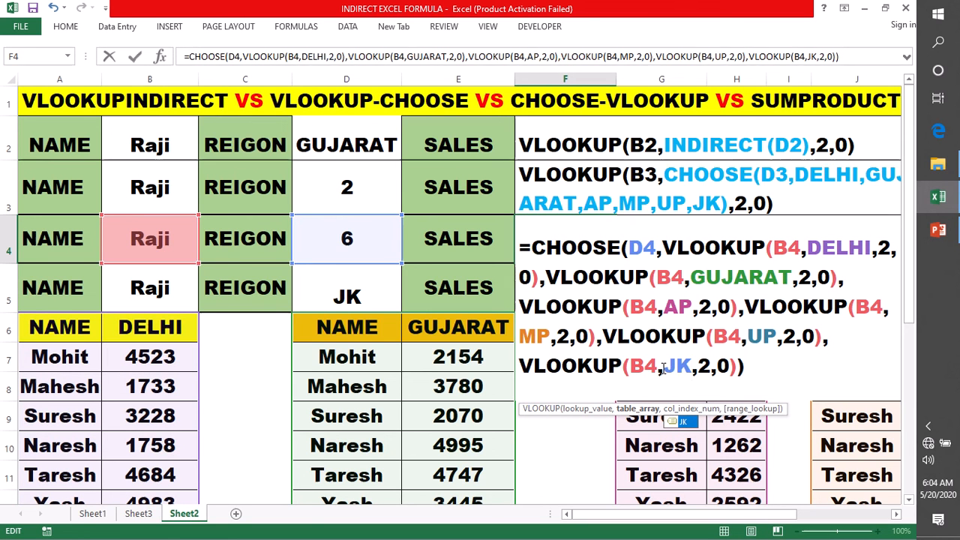
key("Return")
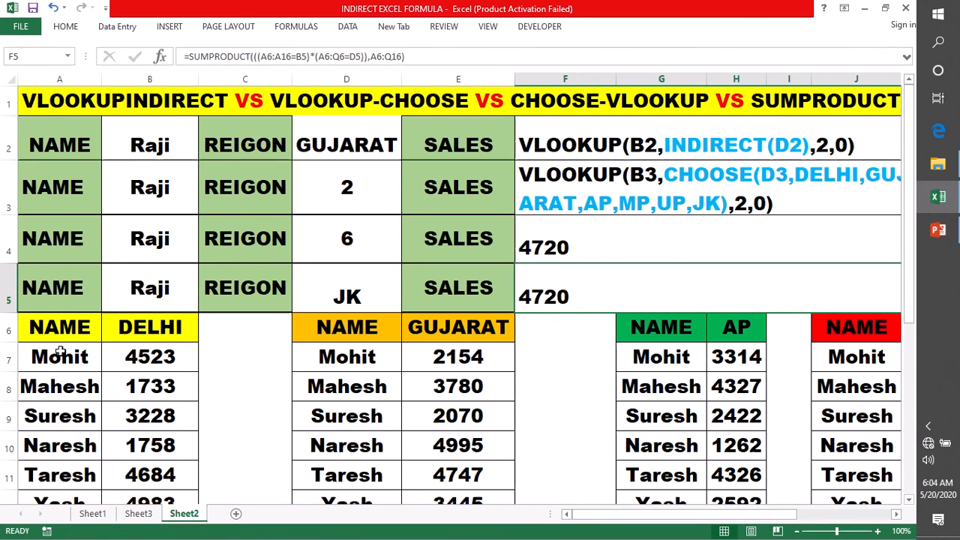
Choose the name found in A9 as the lookup name in B4
left_click(154, 245)
left_click(204, 257)
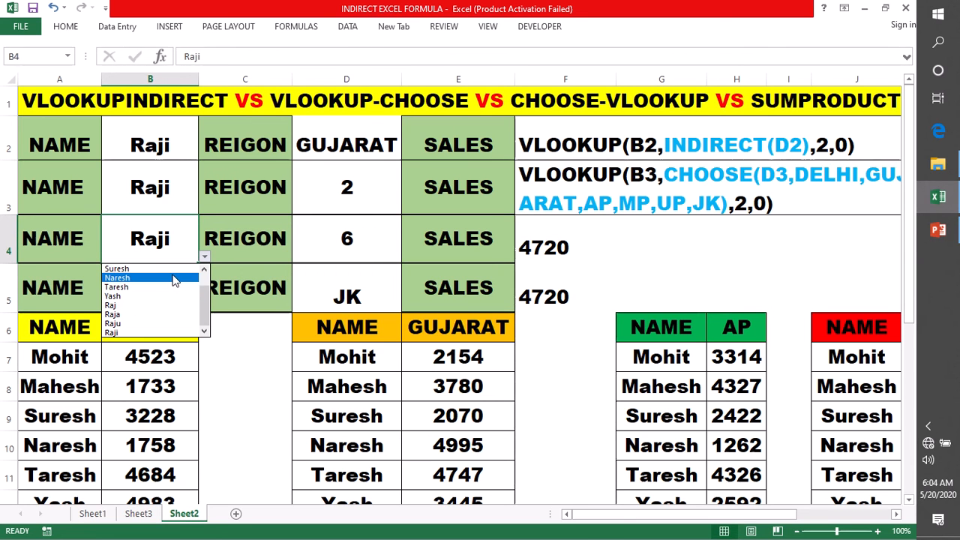
left_click(128, 270)
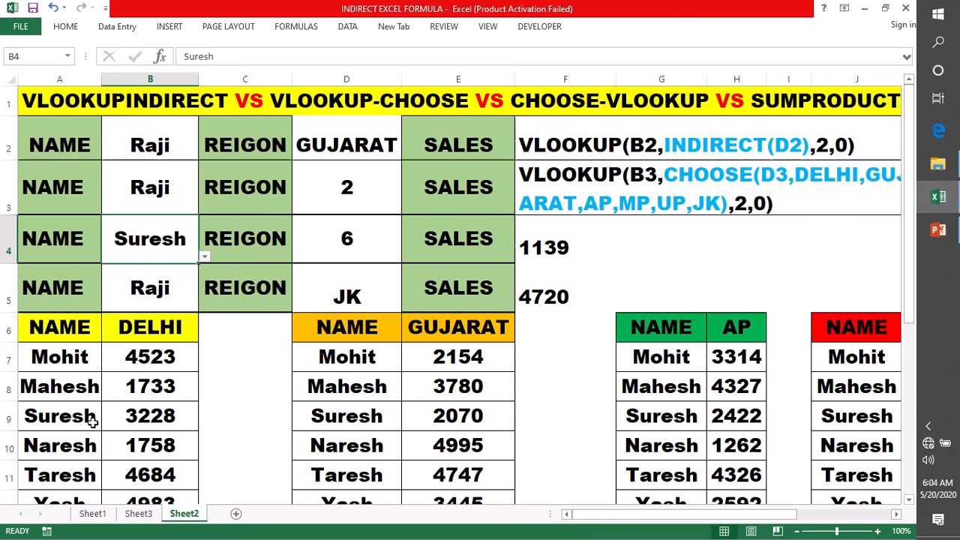
Set the region number in D4 to 1
left_click(377, 246)
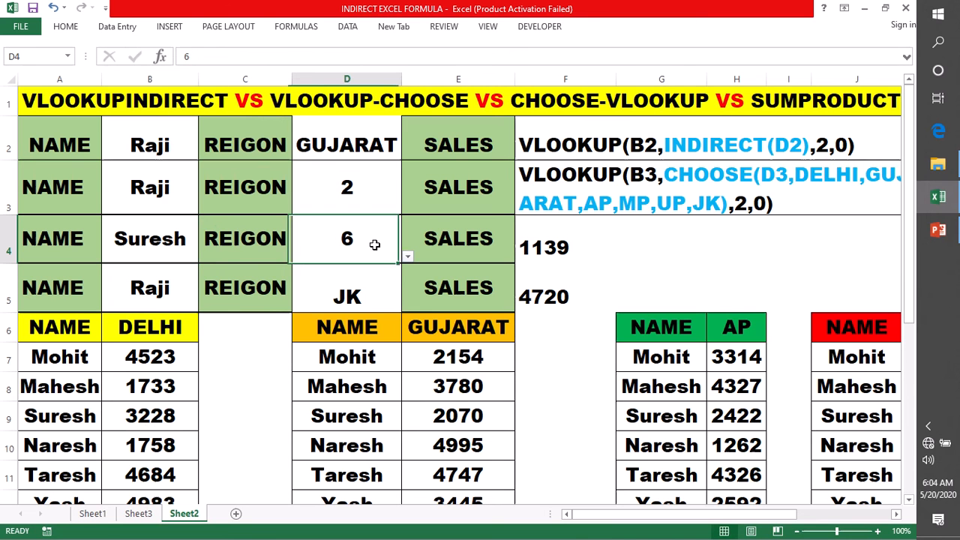
left_click(407, 257)
left_click(405, 259)
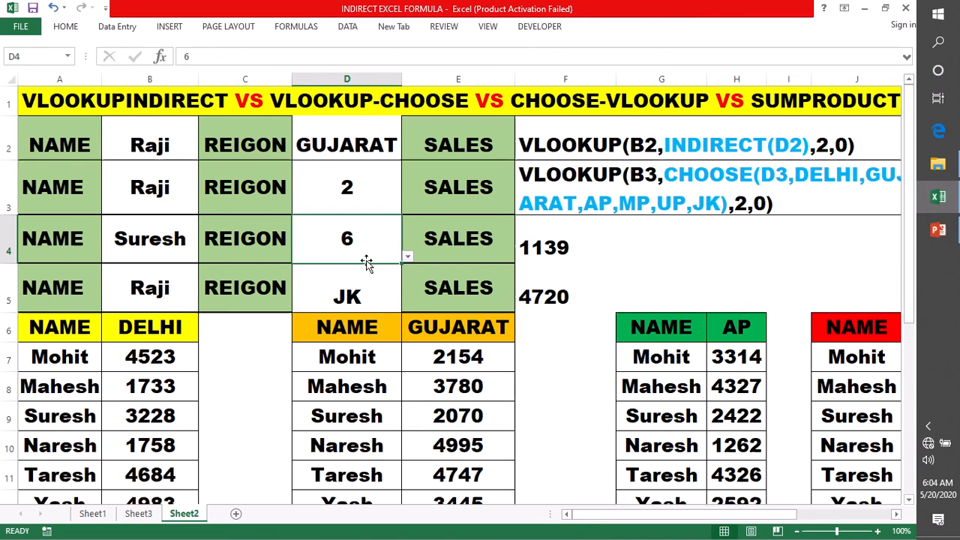
left_click(407, 256)
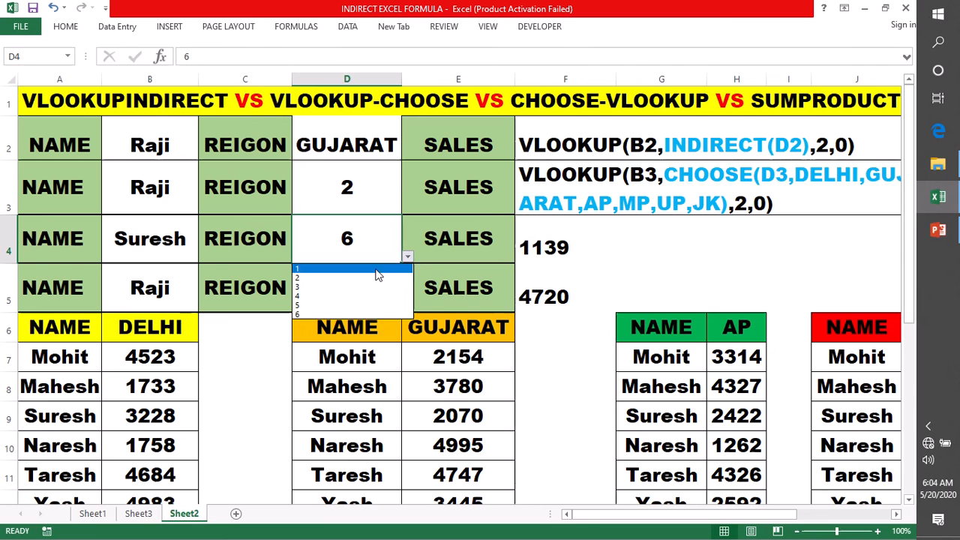
left_click(375, 270)
Compare the sales result in F4 with the matching entry in A9:B9 of the DELHI table
left_click(541, 247)
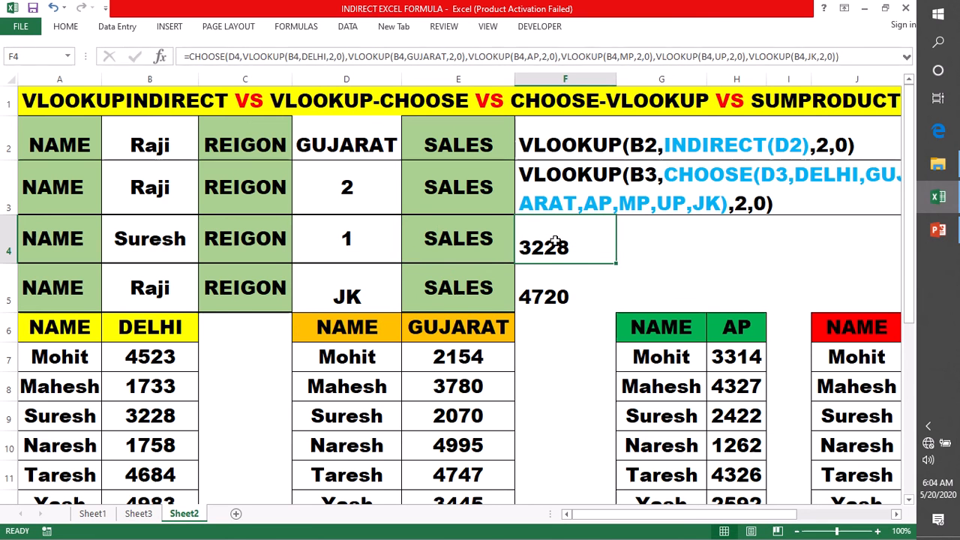
left_click_drag(67, 422, 150, 417)
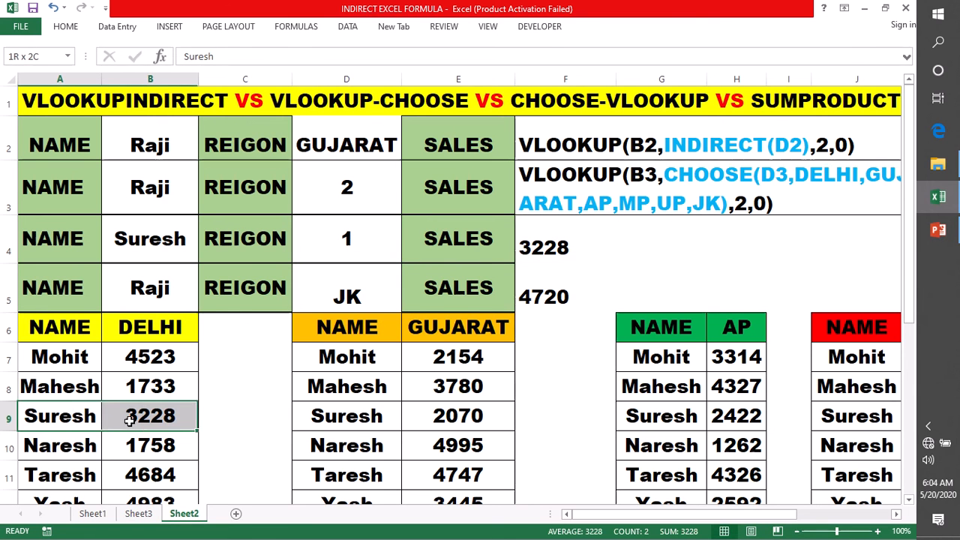
left_click(530, 255)
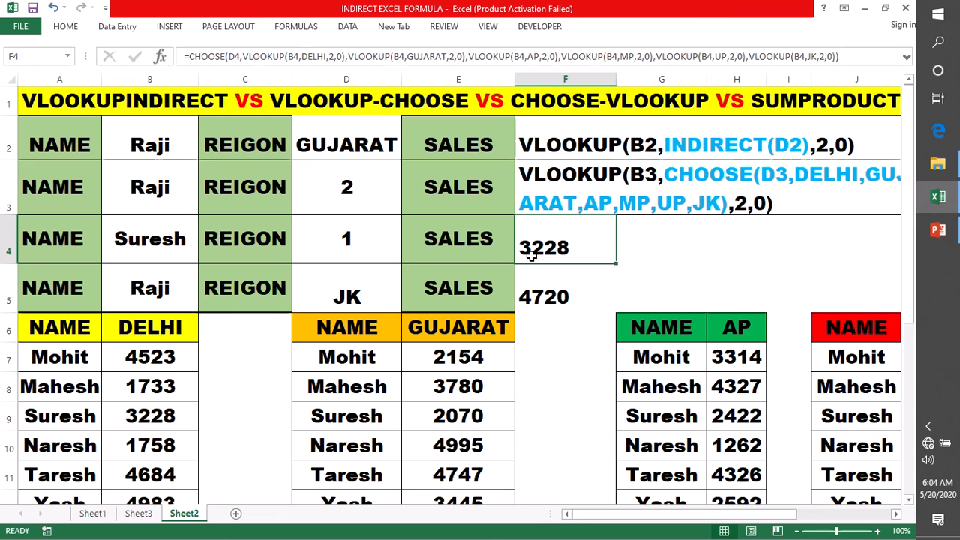
Clear the existing formula in F5 and begin a new SUMPRODUCT function there
left_click(551, 286)
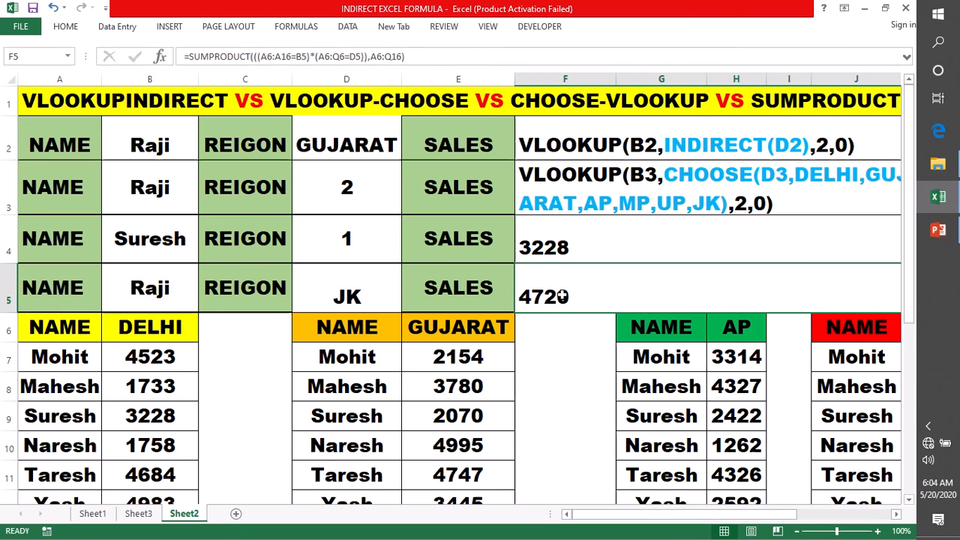
left_click(6, 293)
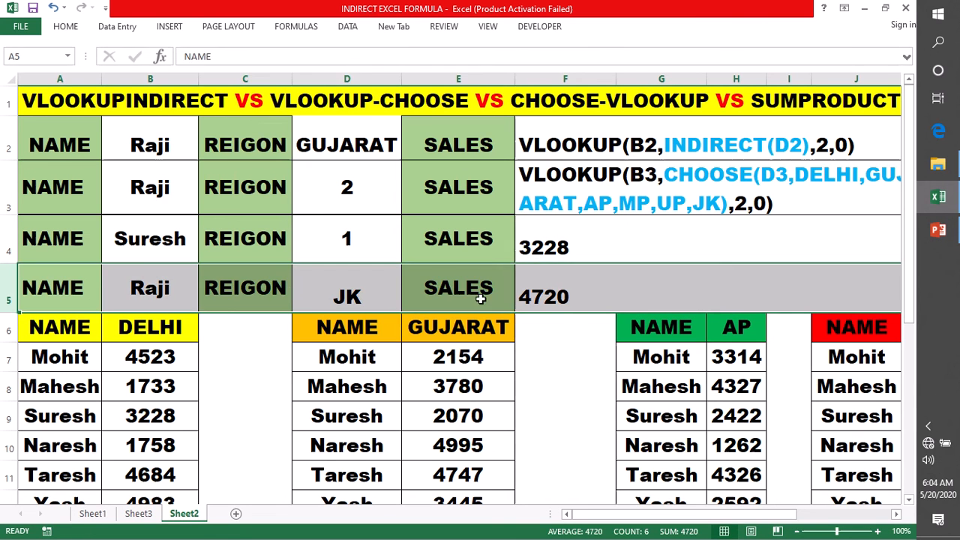
left_click(552, 296)
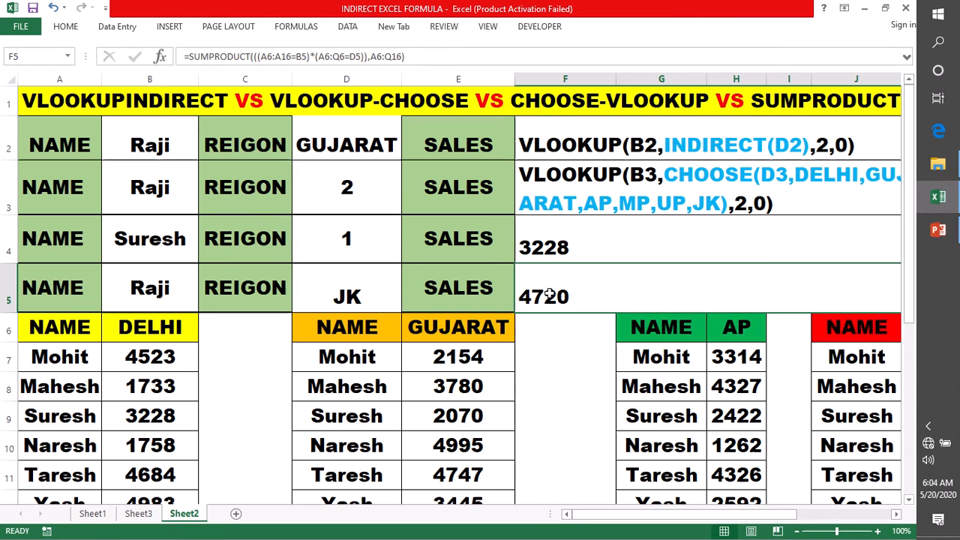
double_click(550, 295)
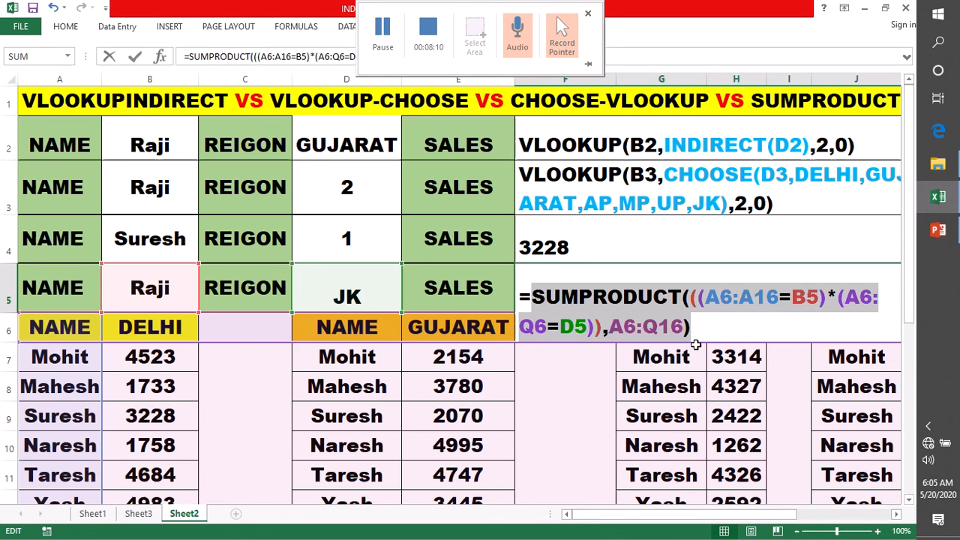
type("=S")
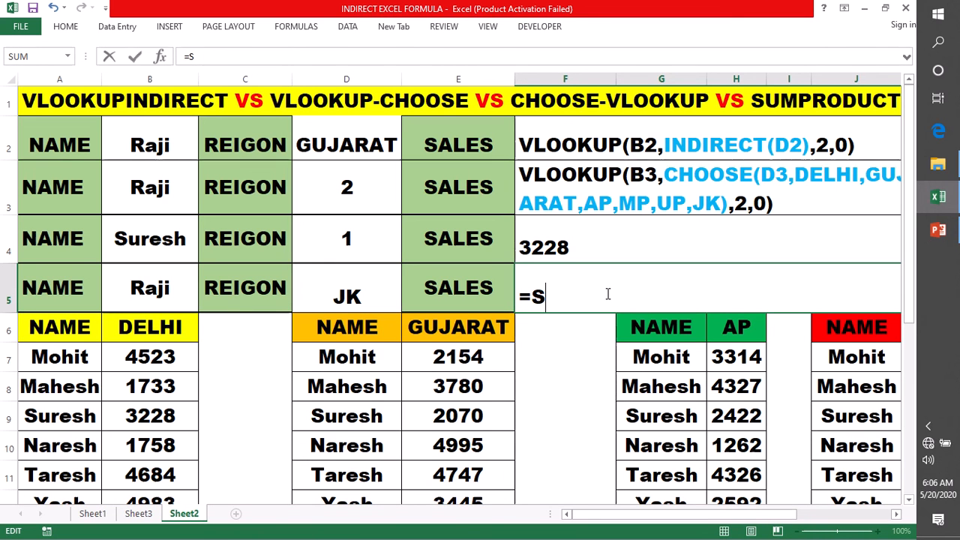
type("UMPR")
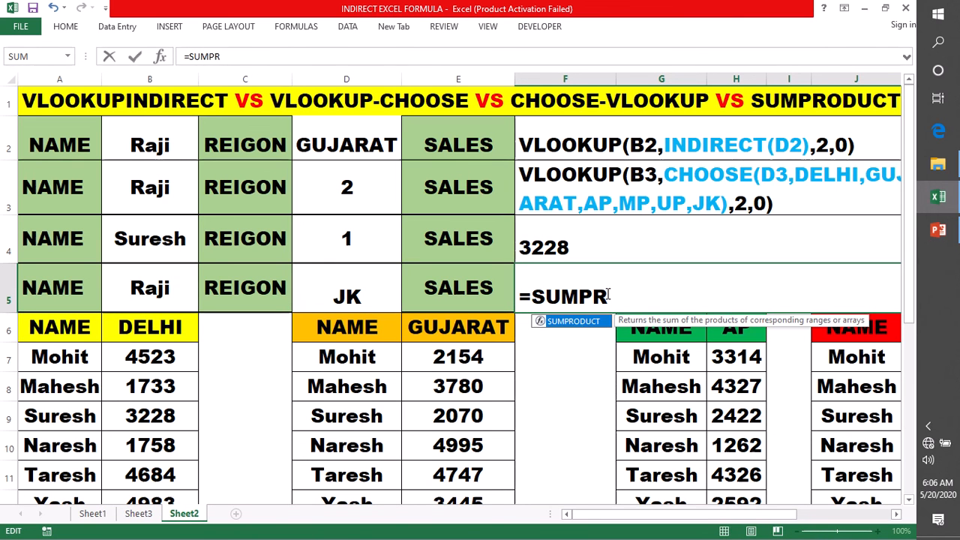
key("Tab")
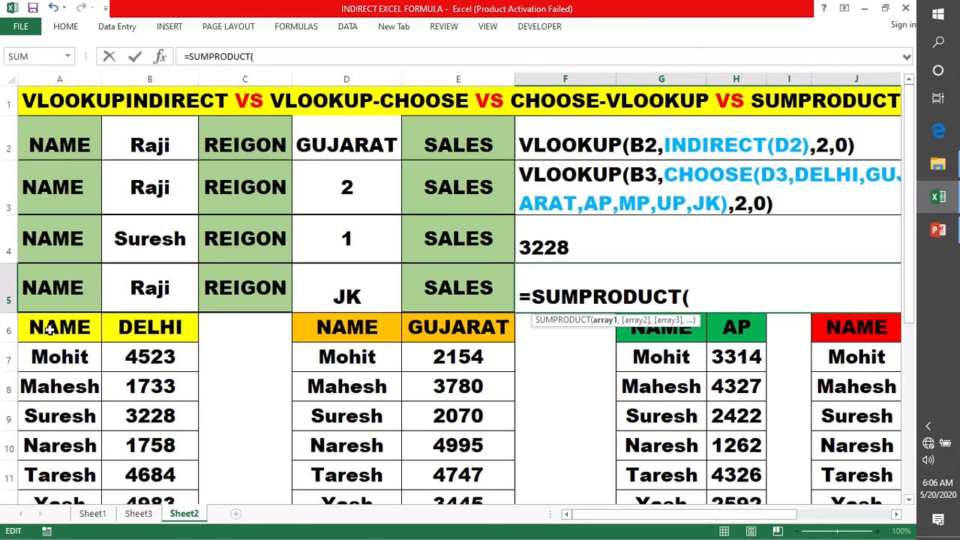
Add the name condition (A6:A16=B5) in its own parentheses as the start of the SUMPRODUCT formula's first array in F5
type("()")
left_click(700, 299)
type("A")
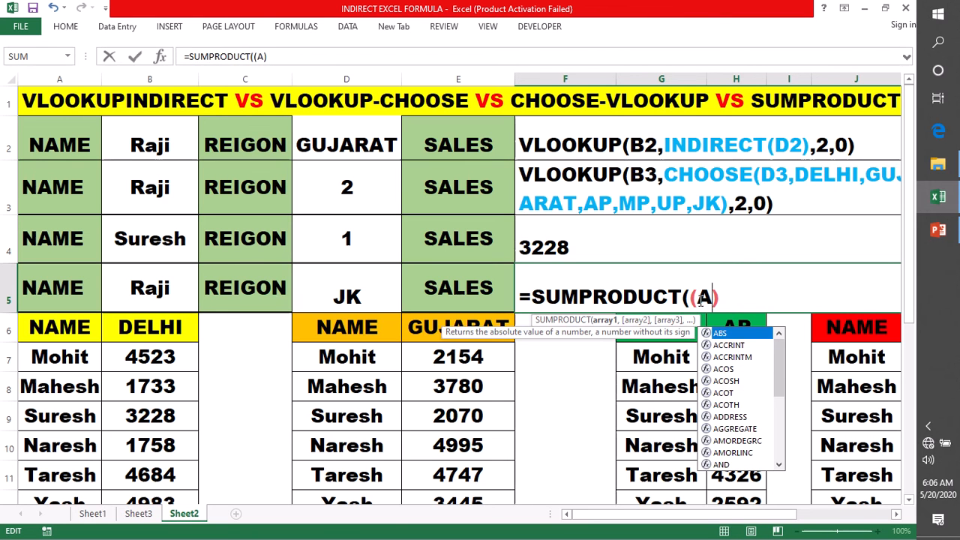
type("6:")
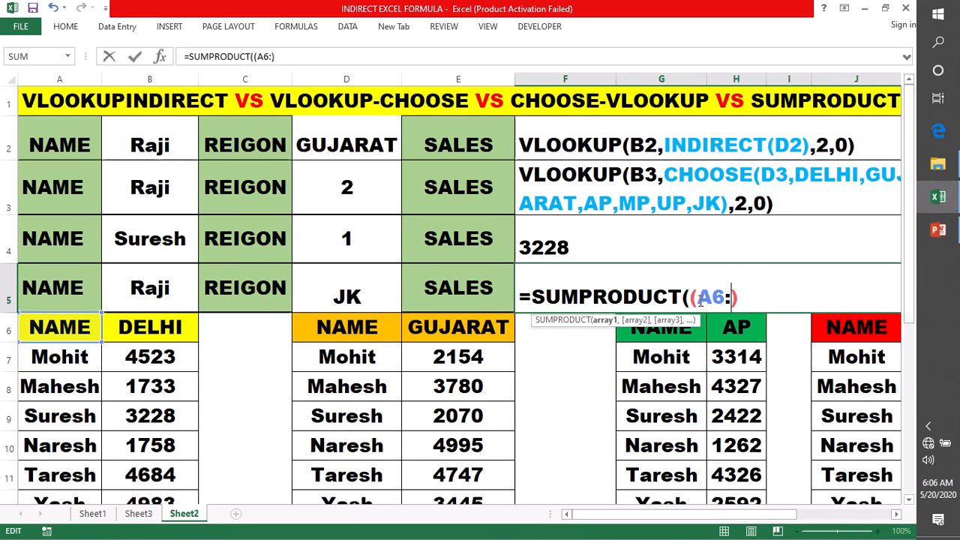
type("A16=")
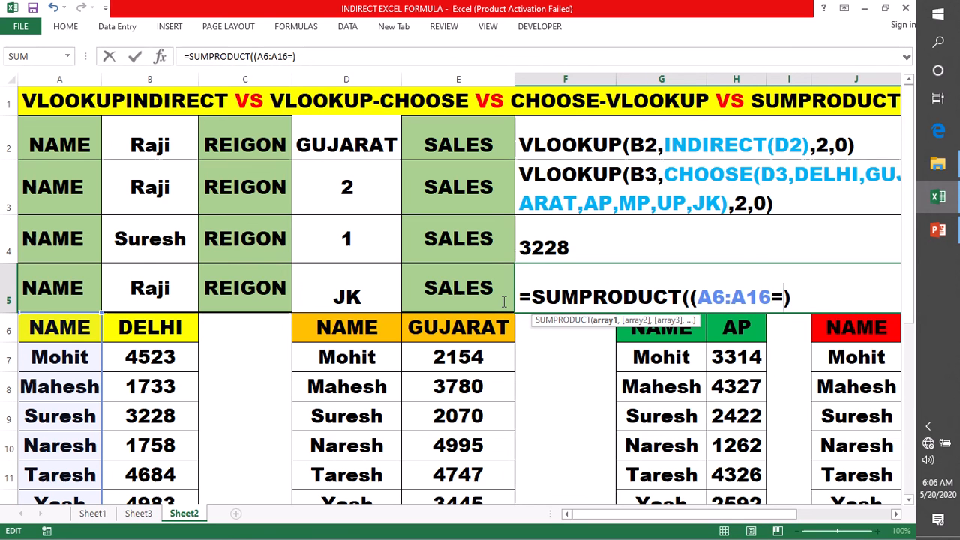
left_click(150, 289)
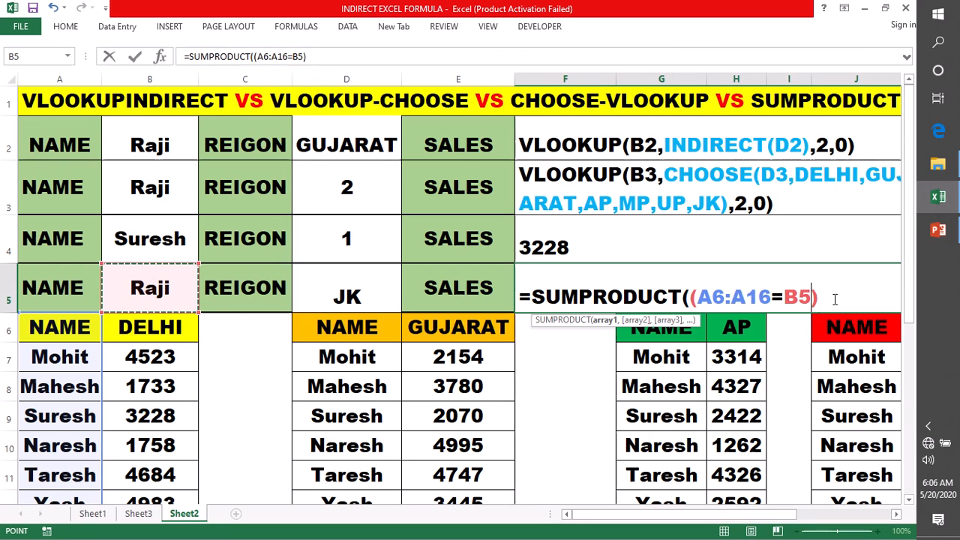
left_click(823, 303)
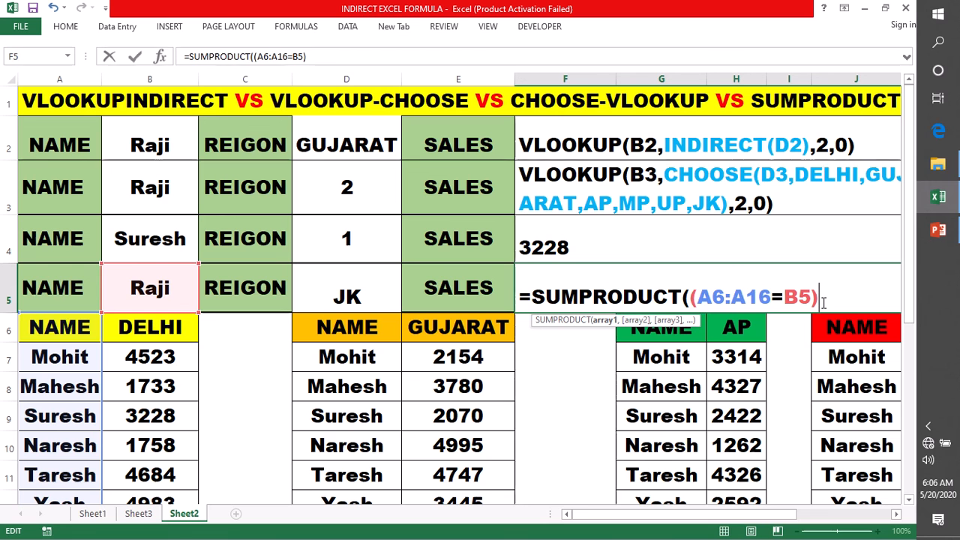
Multiply the name condition in the F5 formula by the region header condition (A6:Q6=D5)
type("*()")
key("Left")
left_click_drag(60, 327, 803, 328)
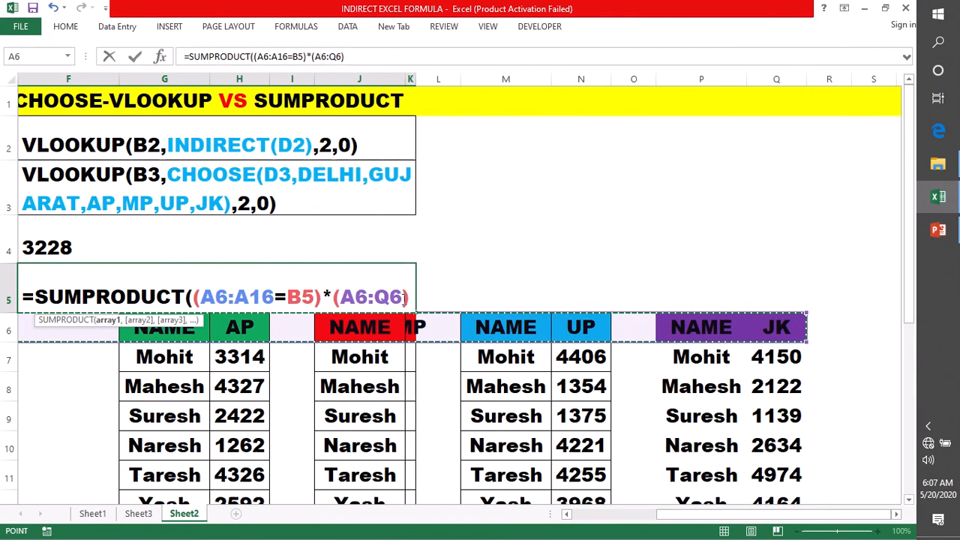
left_click(404, 298)
type("=")
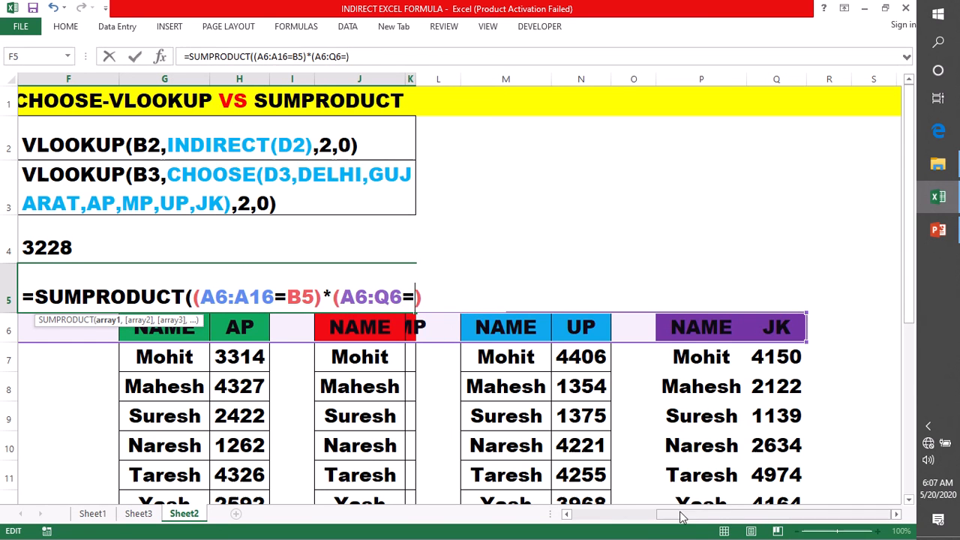
left_click_drag(681, 516, 592, 517)
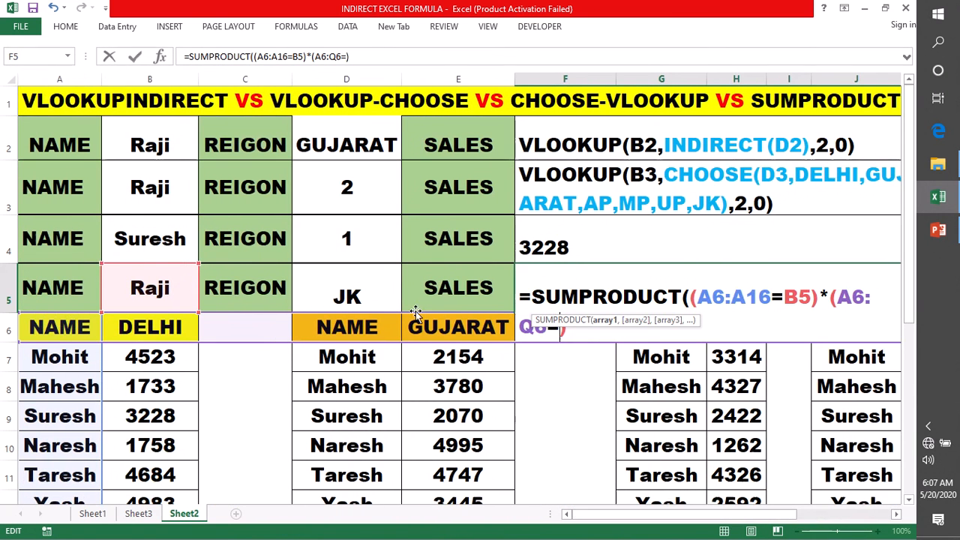
left_click(356, 296)
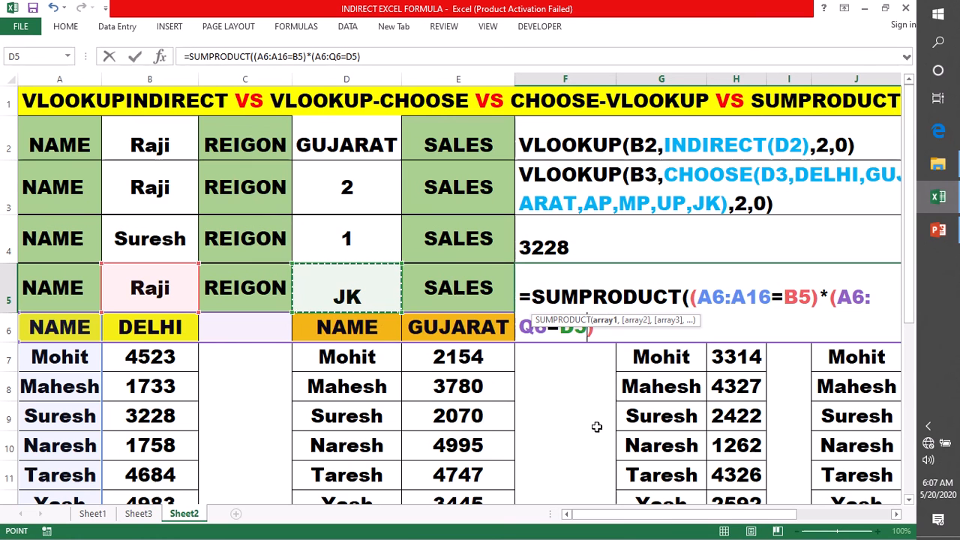
left_click(596, 327)
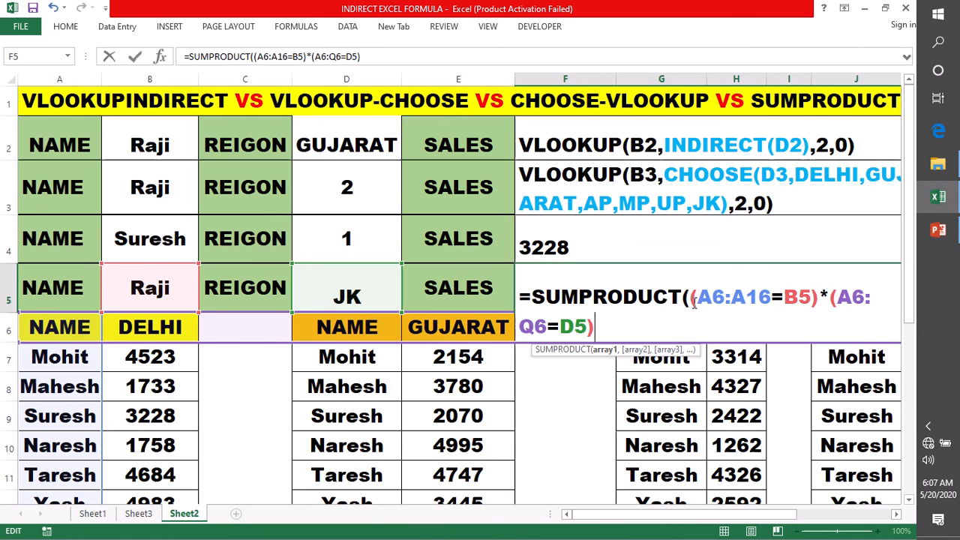
Enclose both multiplied conditions of the F5 formula in an outer pair of parentheses
left_click_drag(697, 299, 706, 298)
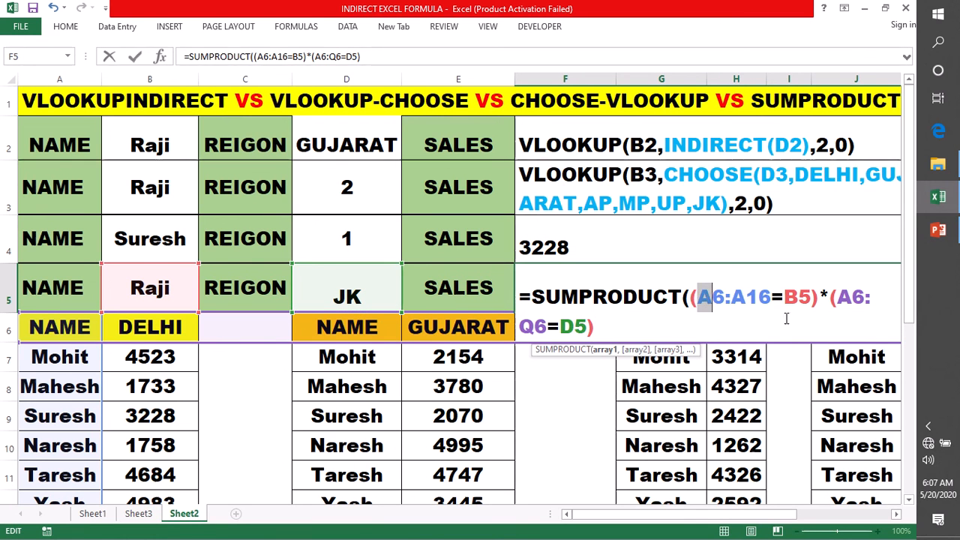
left_click(598, 330)
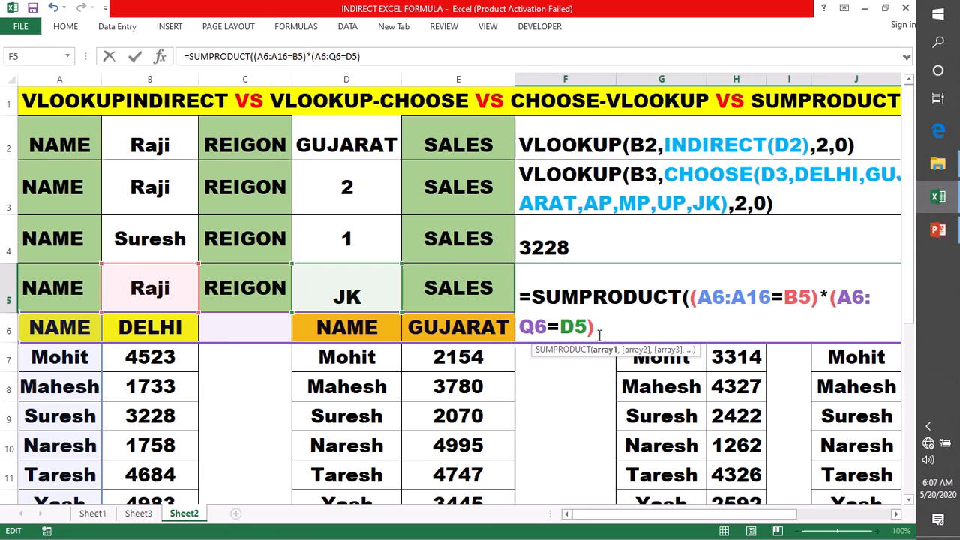
type(")")
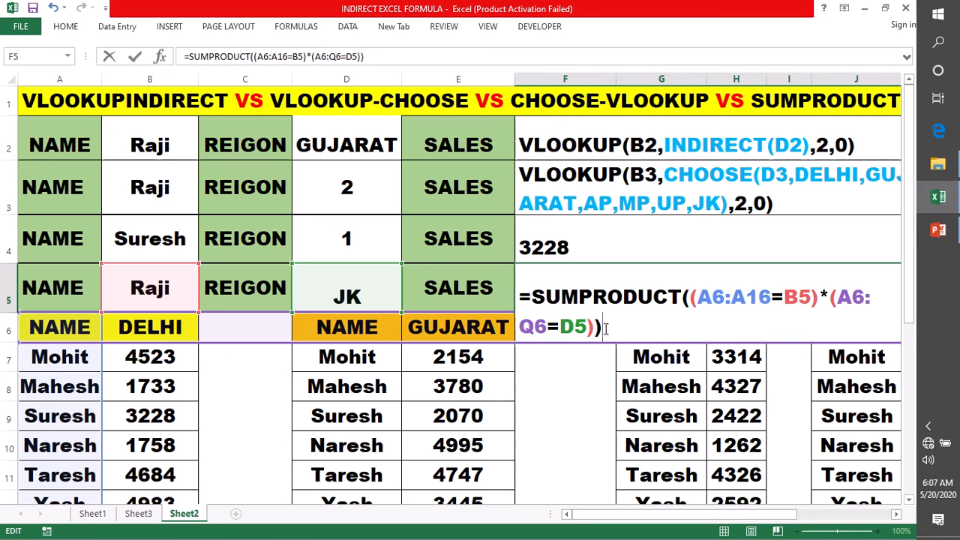
left_click(688, 298)
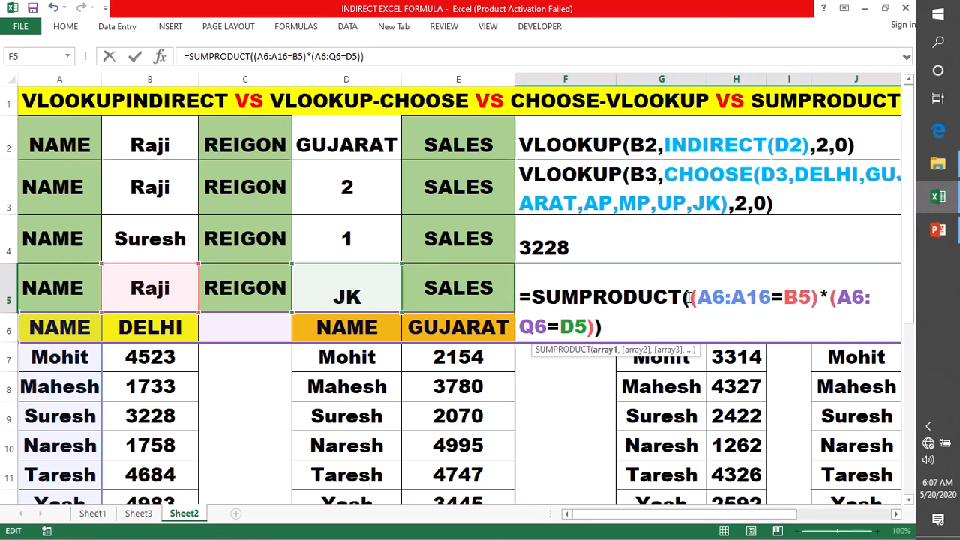
type("(")
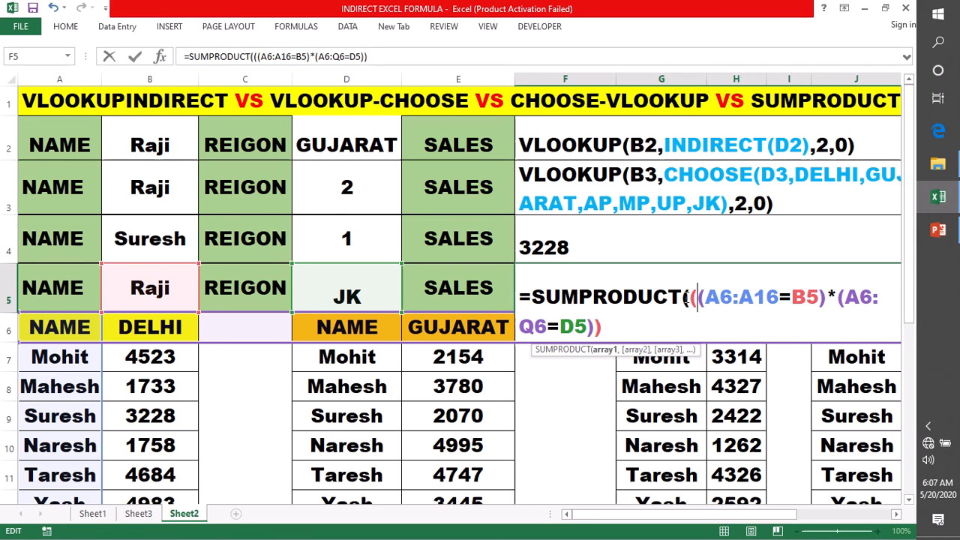
Add A6:Q16 as the second array of the SUMPRODUCT formula in F5 and complete the formula
left_click(608, 328)
type(",")
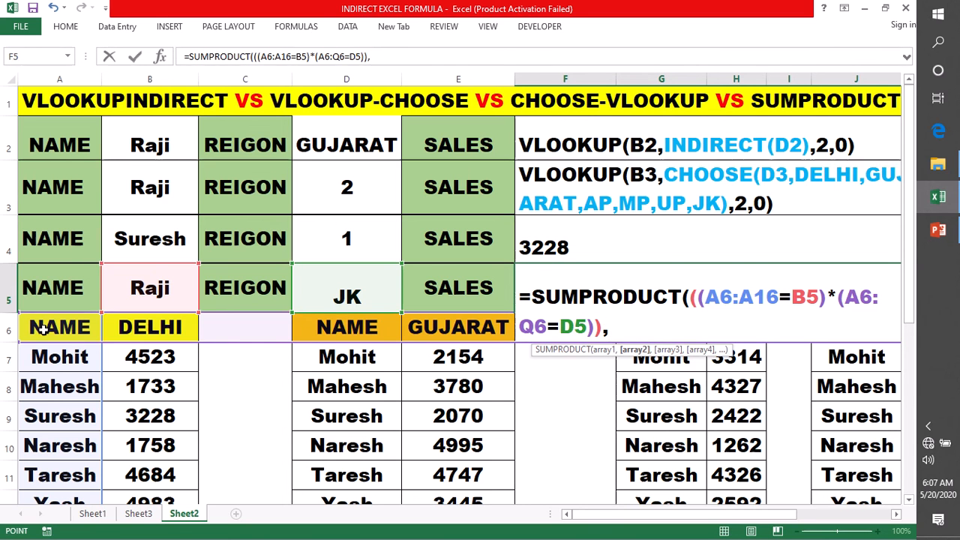
left_click_drag(39, 328, 748, 447)
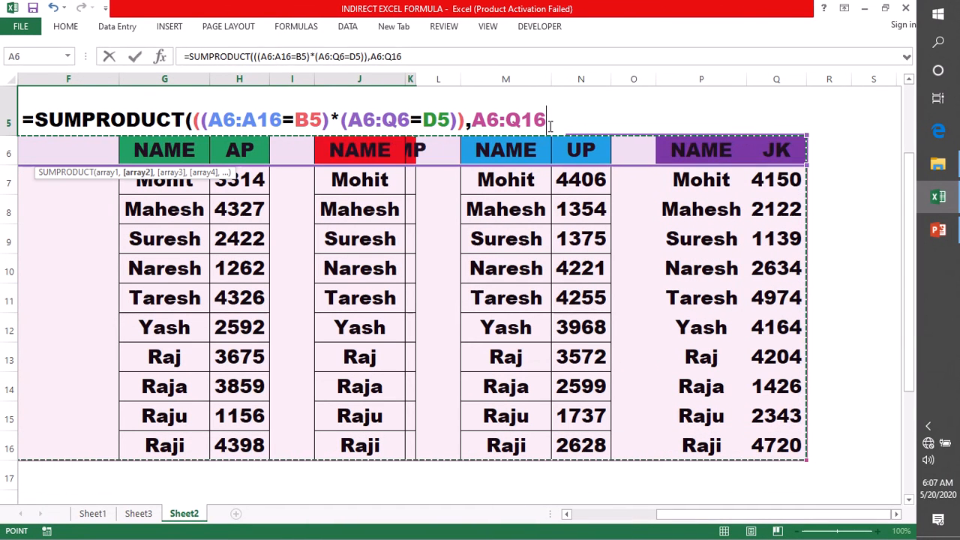
type(")")
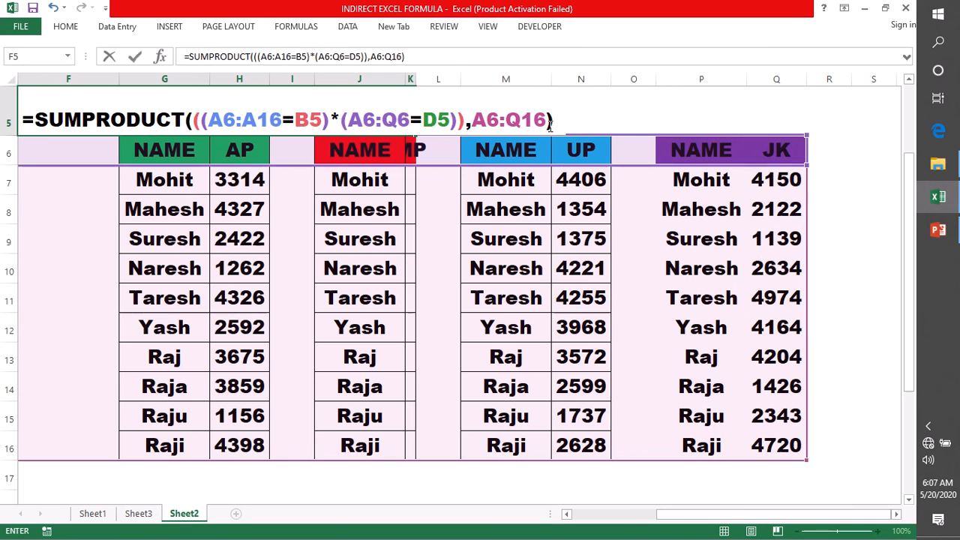
key("Return")
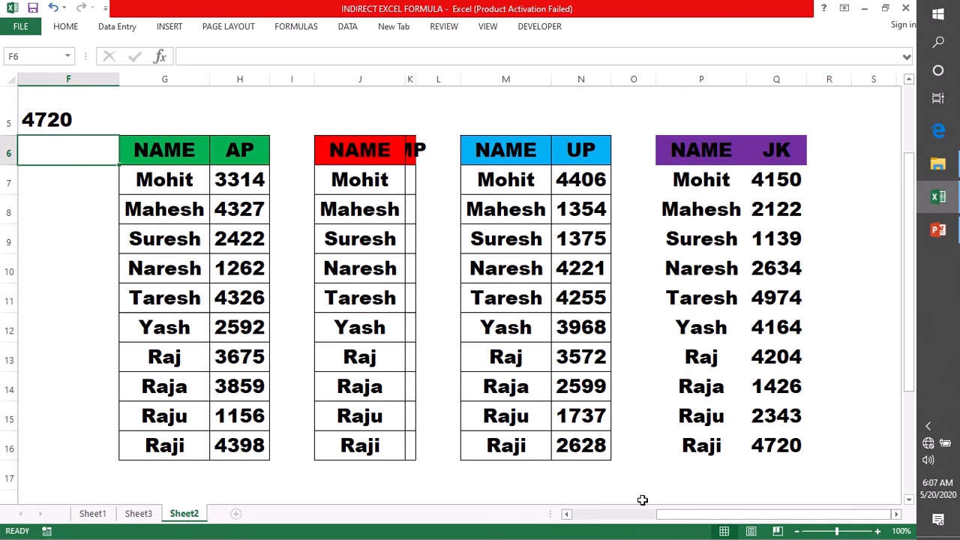
Choose the name found in A9 as the lookup name in B5
left_click_drag(596, 523, 577, 519)
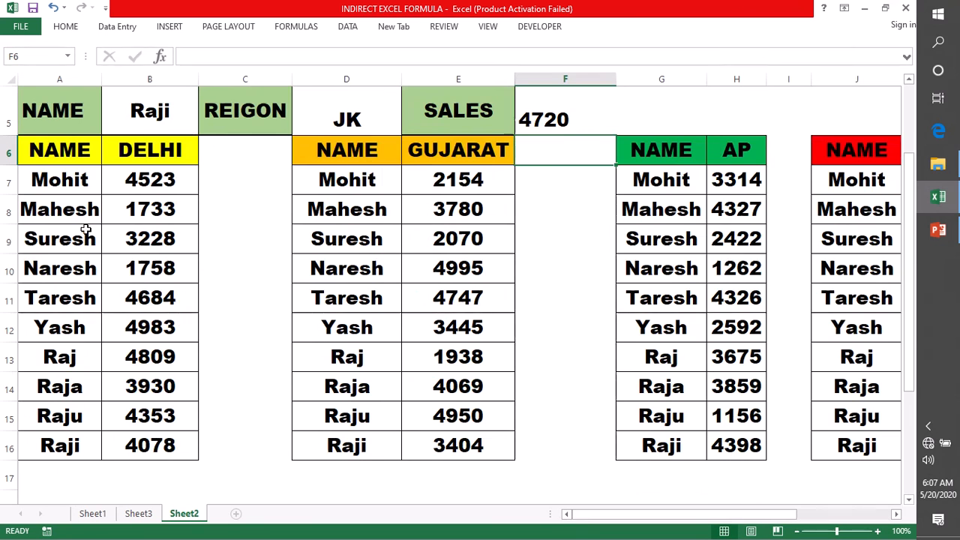
scroll(292, 203, "up", 1)
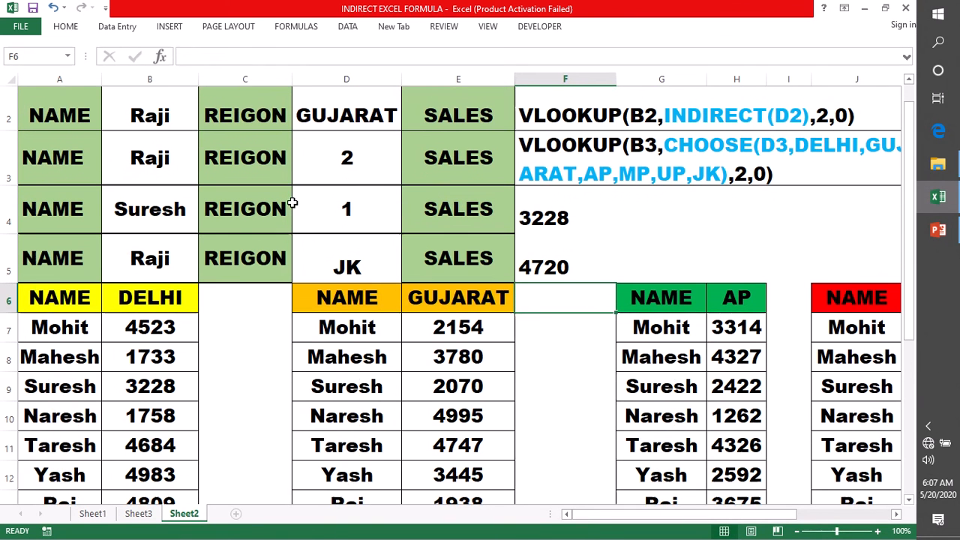
left_click(156, 257)
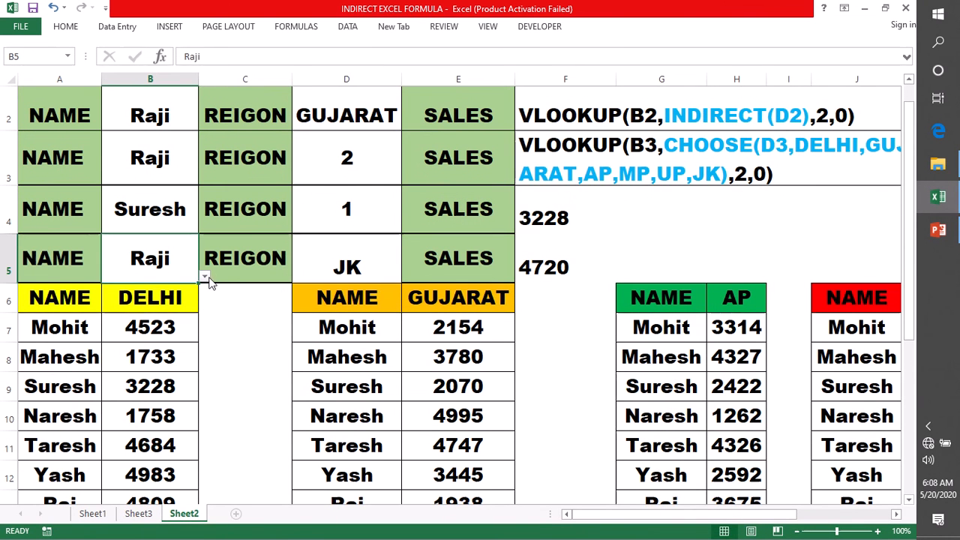
left_click(204, 276)
left_click(119, 288)
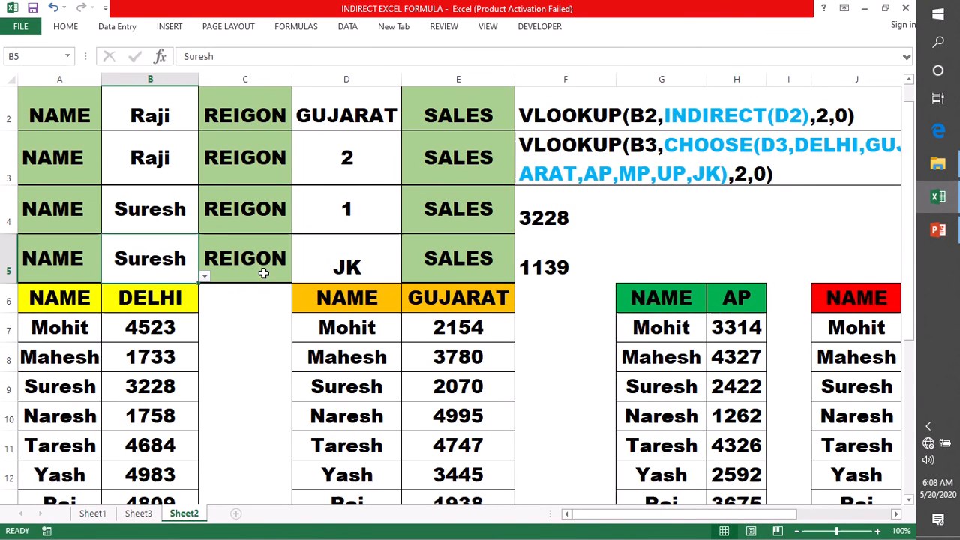
Set the region in D5 to DELHI and compare the sales results in F5 and F4
left_click(345, 263)
left_click(408, 276)
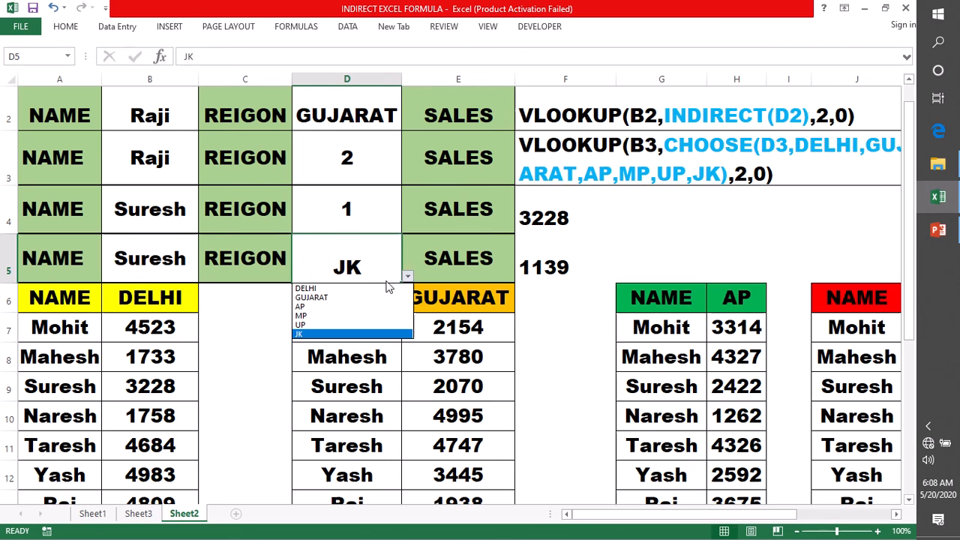
left_click(349, 289)
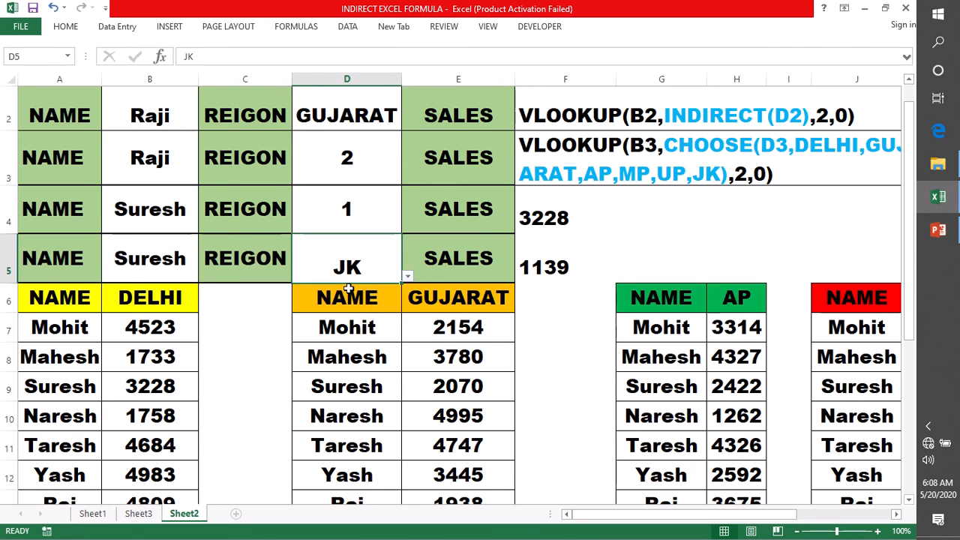
left_click(535, 264)
left_click(545, 219)
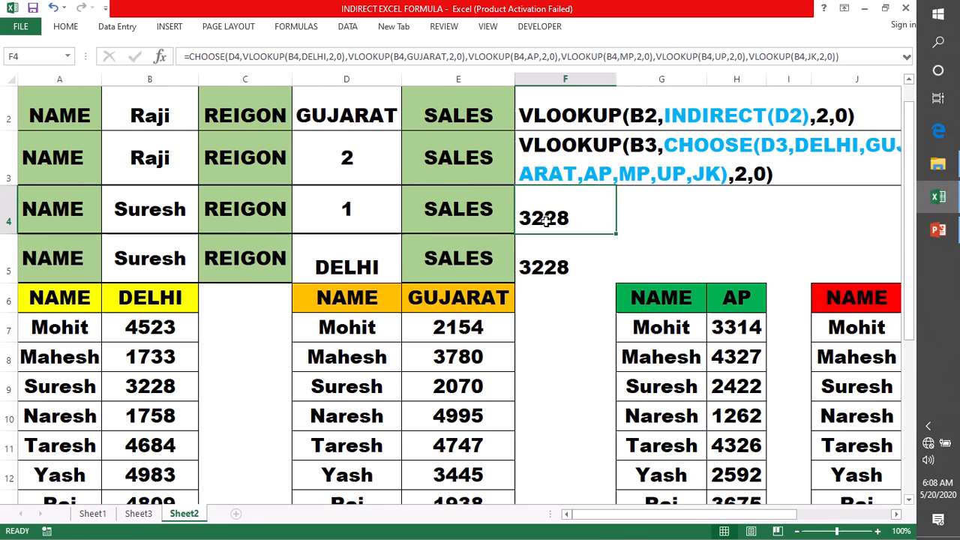
Turn the VLOOKUP-INDIRECT text in F2 and the VLOOKUP-CHOOSE text in F3 into live formulas by adding a leading equals sign
double_click(523, 113)
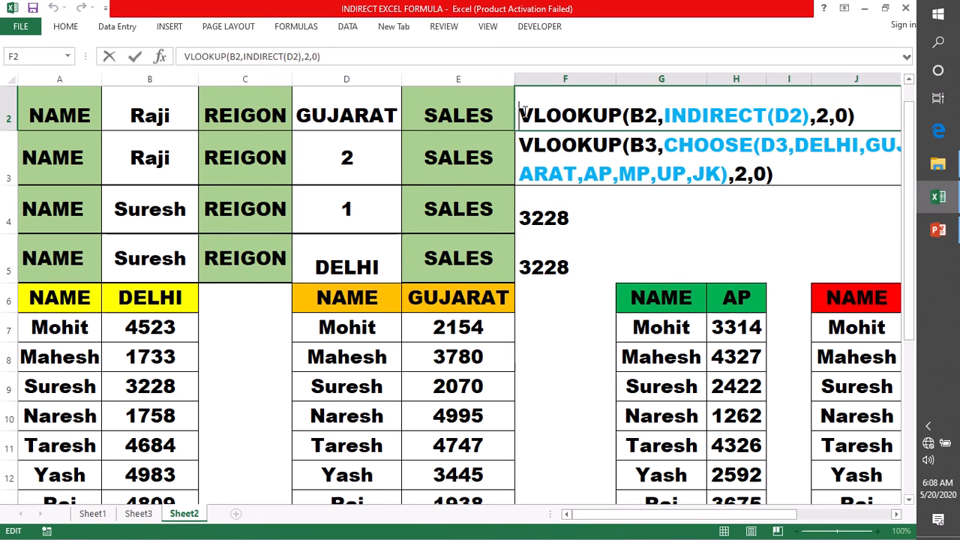
type("=")
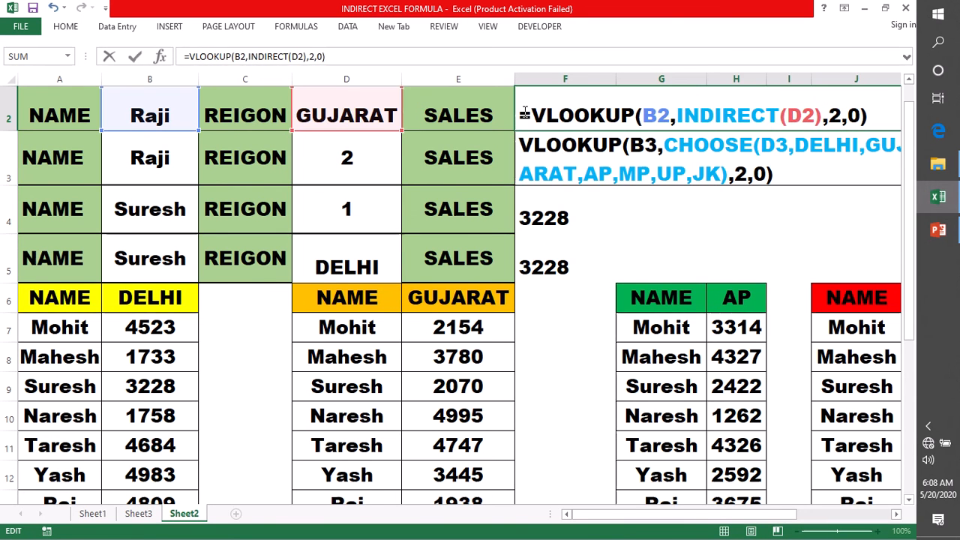
key("Return")
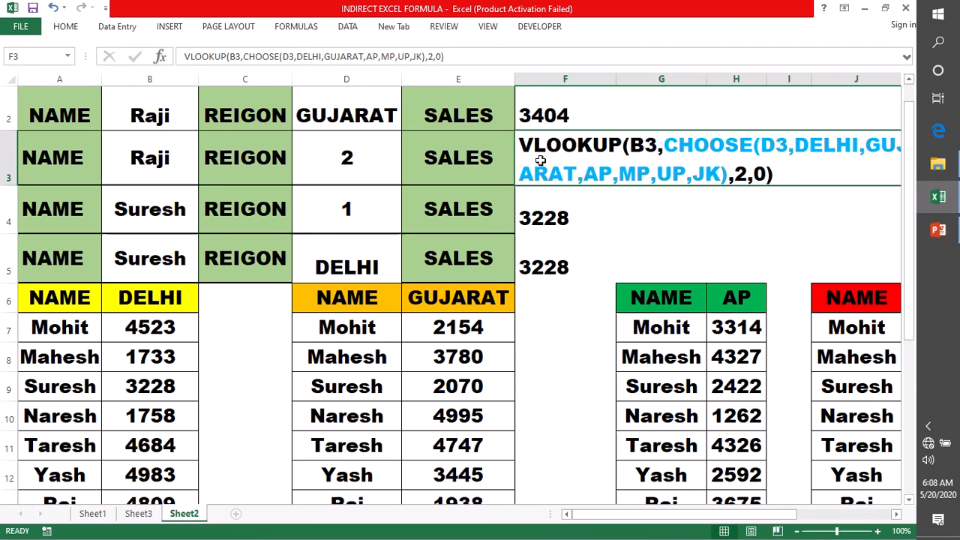
double_click(522, 147)
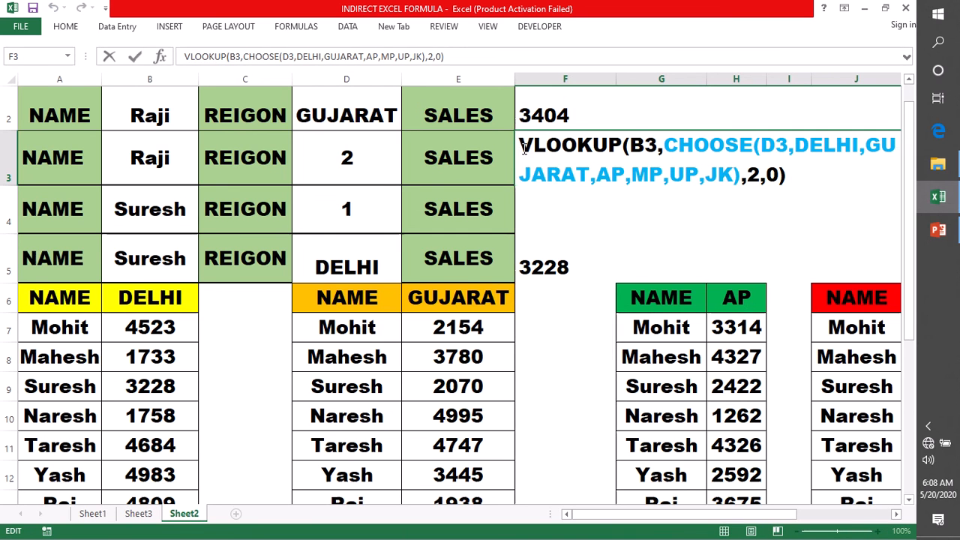
type("=")
key("Return")
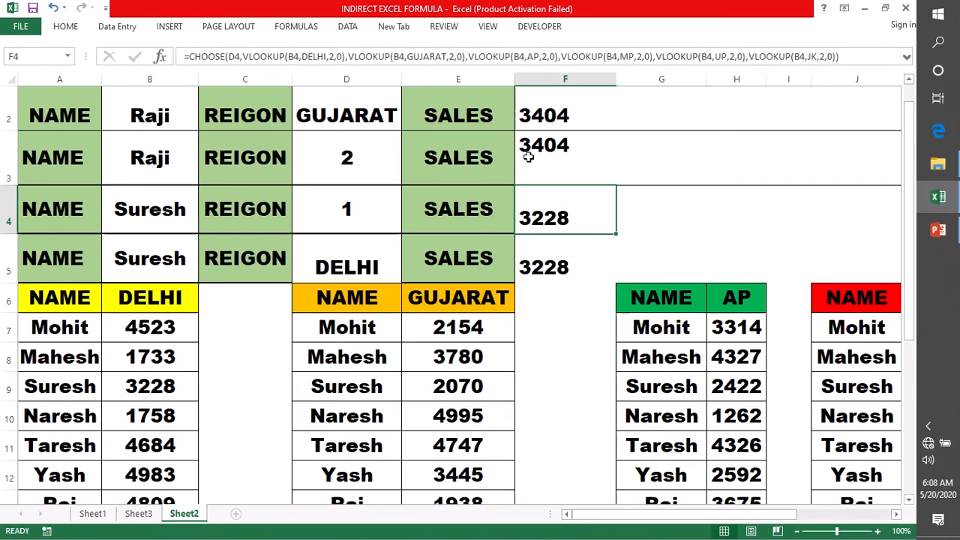
Choose the name found in A9 as the lookup name in B2 and DELHI as the region in D2
left_click(133, 109)
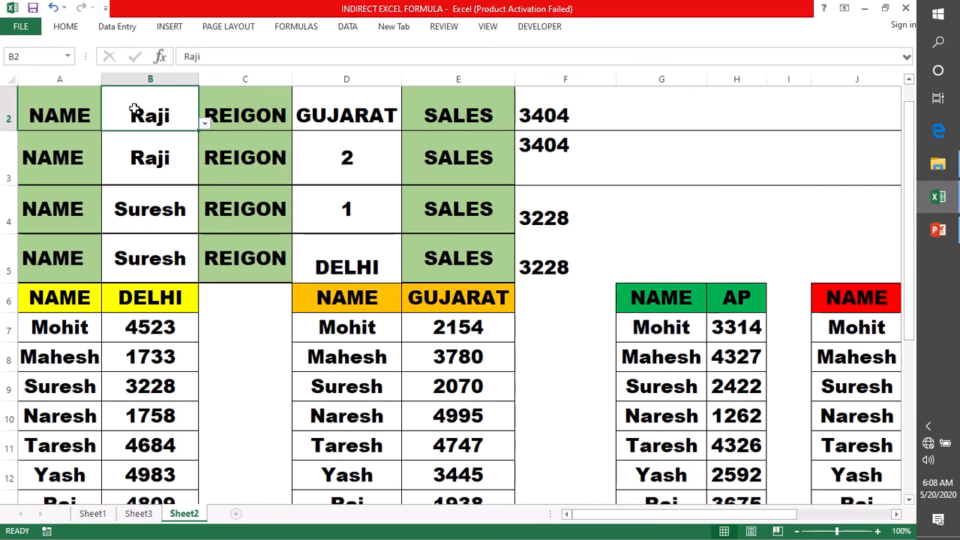
left_click(204, 128)
left_click(153, 137)
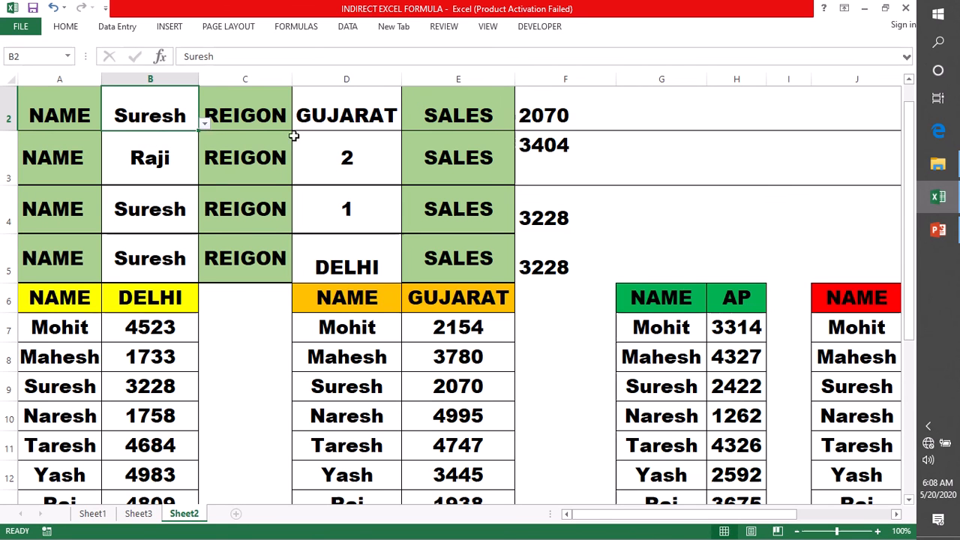
left_click(353, 114)
left_click(408, 124)
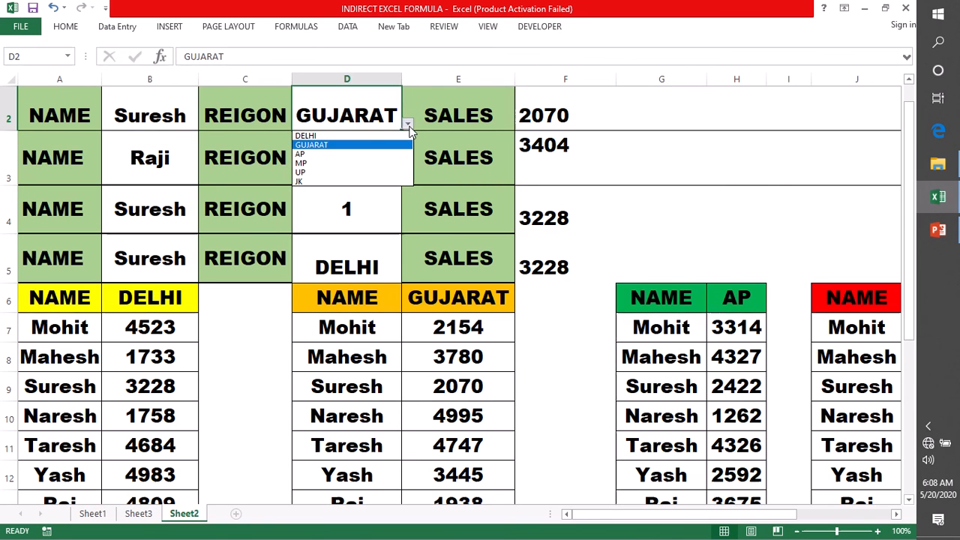
left_click(357, 135)
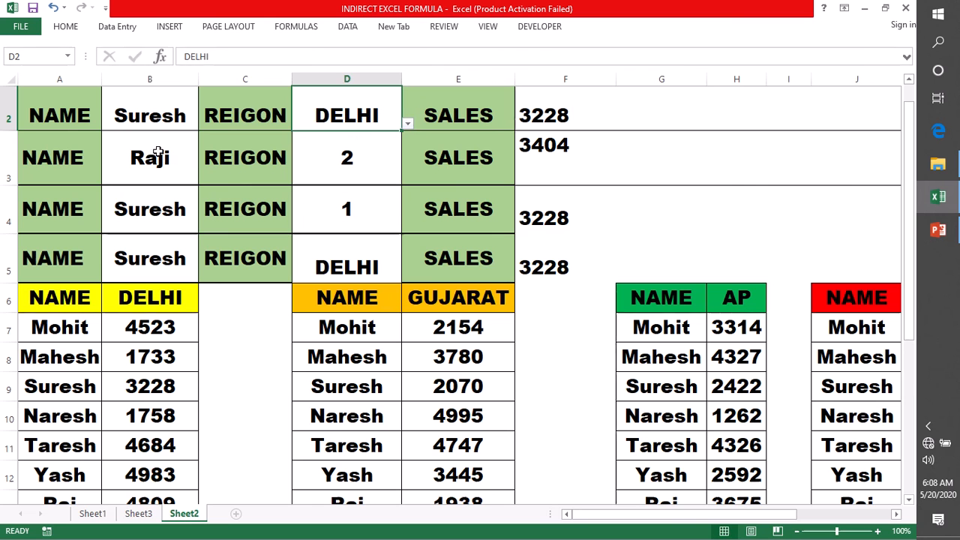
Choose the name found in A9 as the lookup name in B3 and 1 as the region number in D3
left_click(180, 165)
left_click(204, 178)
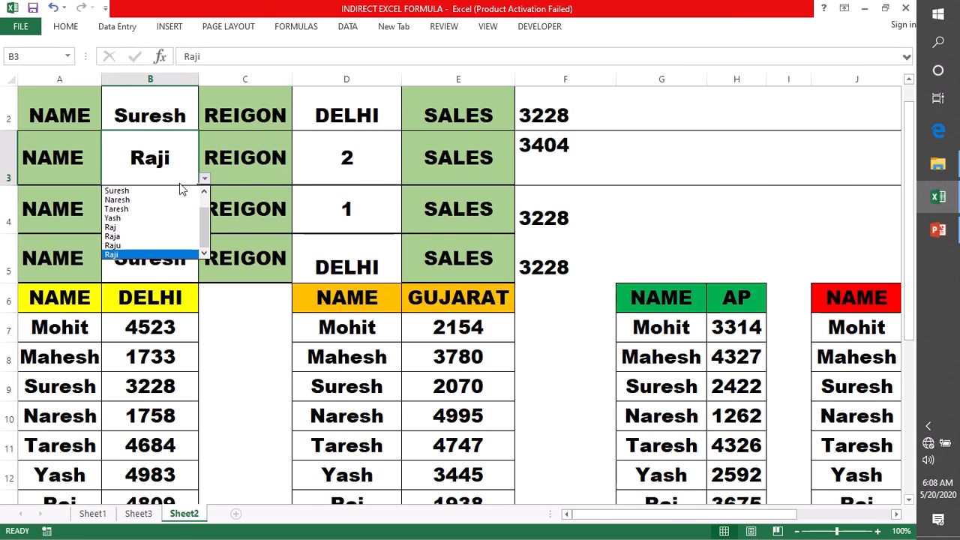
left_click(128, 191)
left_click(357, 163)
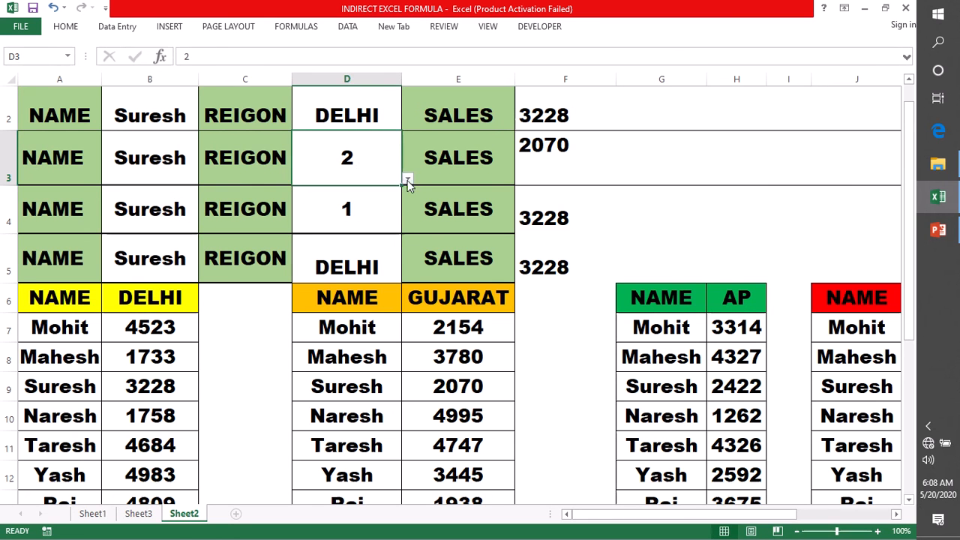
left_click(407, 180)
left_click(412, 189)
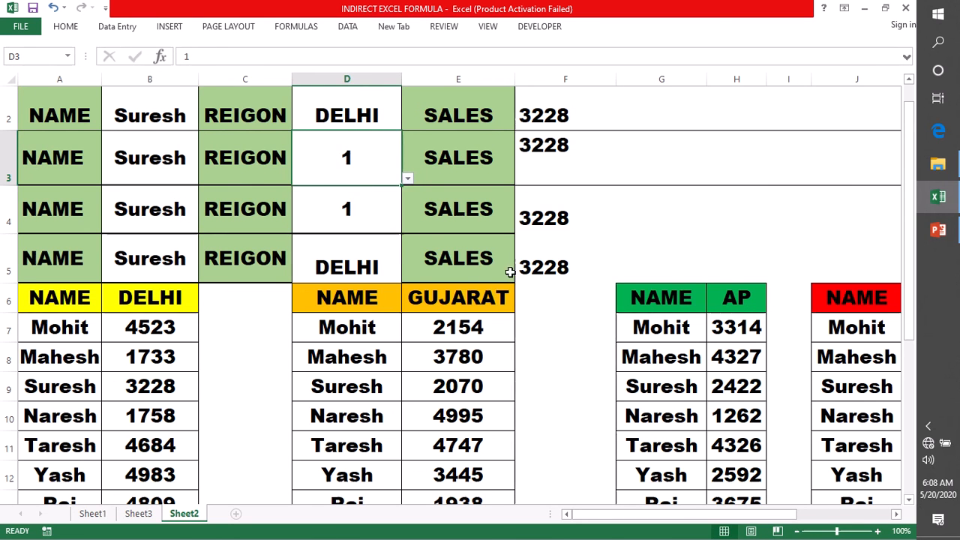
Compare the sales results of the four lookup formulas in F2:F5
left_click_drag(566, 114, 568, 259)
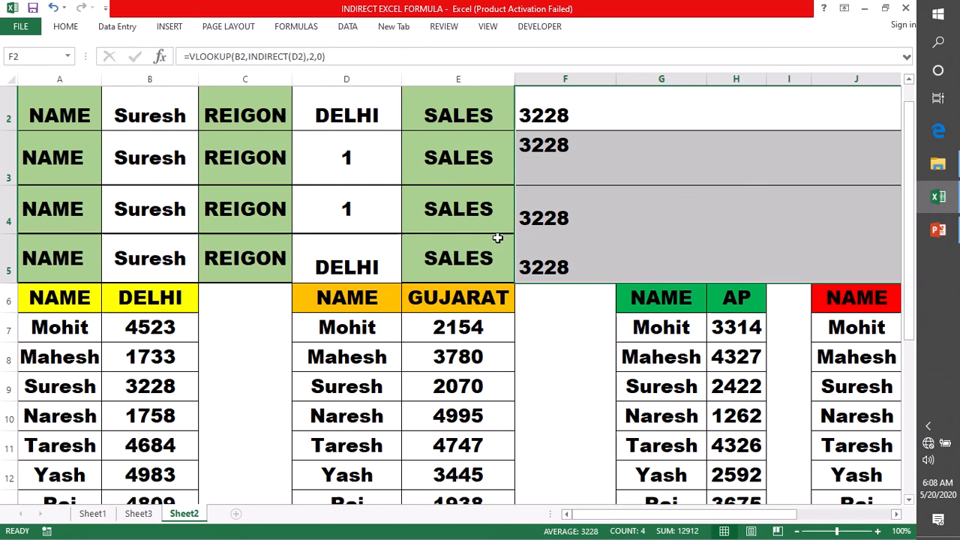
scroll(498, 238, "up", 1)
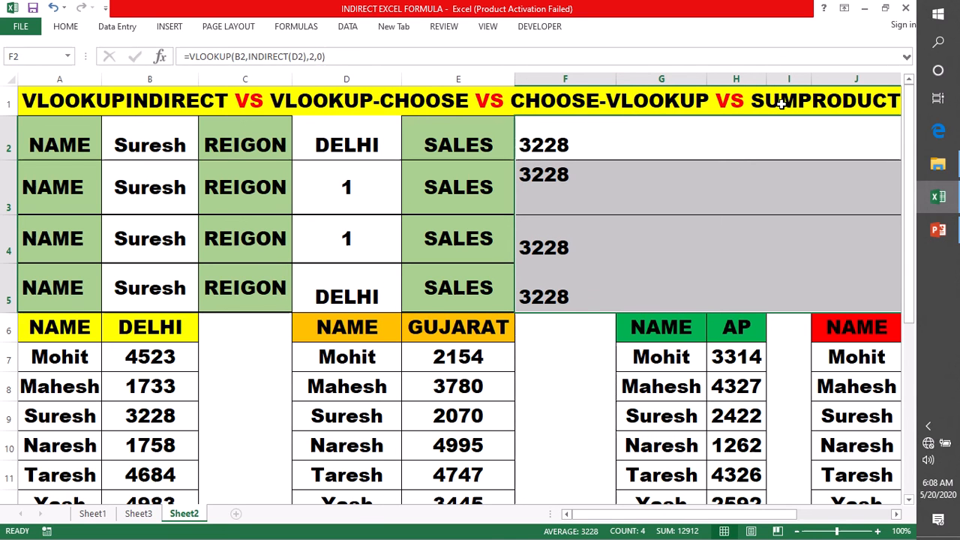
left_click_drag(607, 140, 579, 284)
Set the region in D2 to GUJARAT and the region number in D3 to 4
left_click(359, 143)
left_click(407, 153)
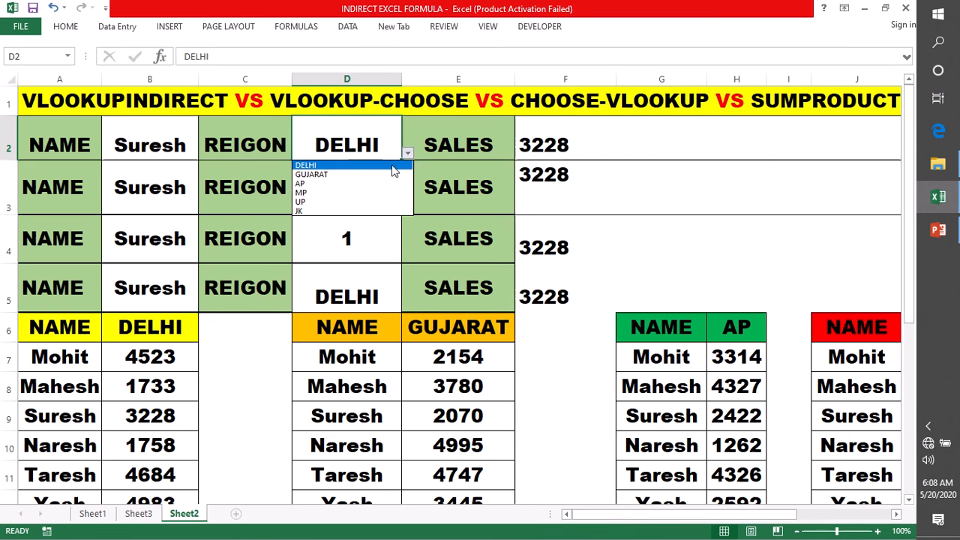
left_click(332, 171)
left_click(341, 187)
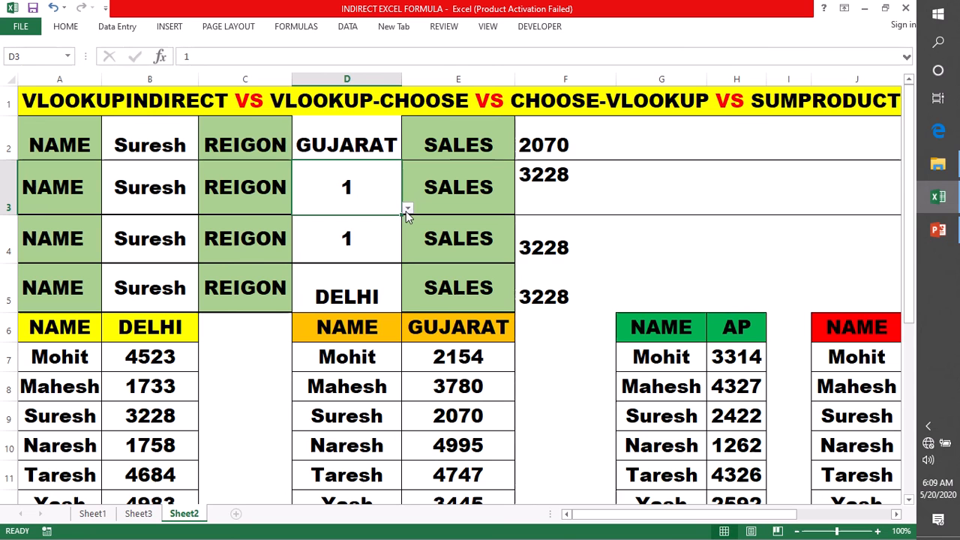
left_click(407, 208)
left_click(382, 247)
Set the region number in D4 to 3 and the region in D5 to MP
left_click(361, 239)
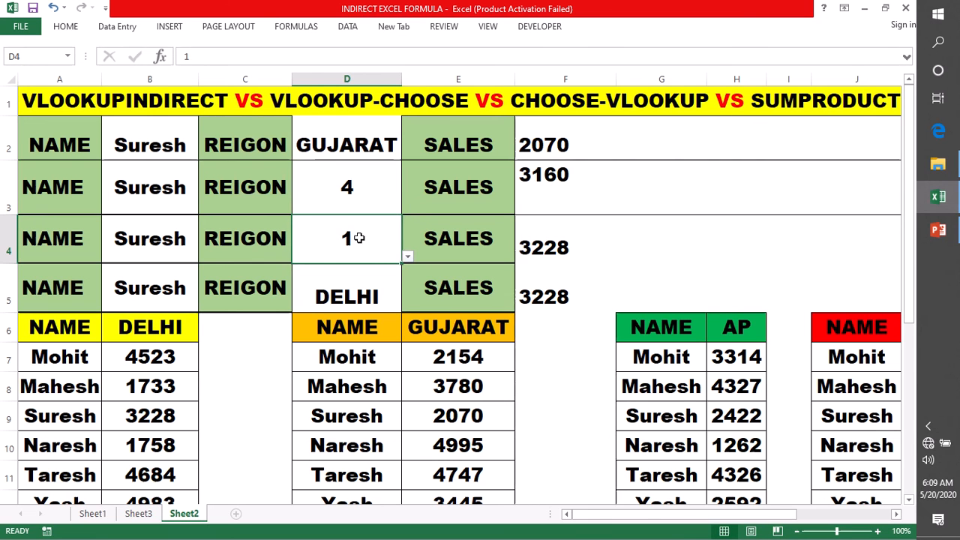
left_click(408, 256)
left_click(353, 287)
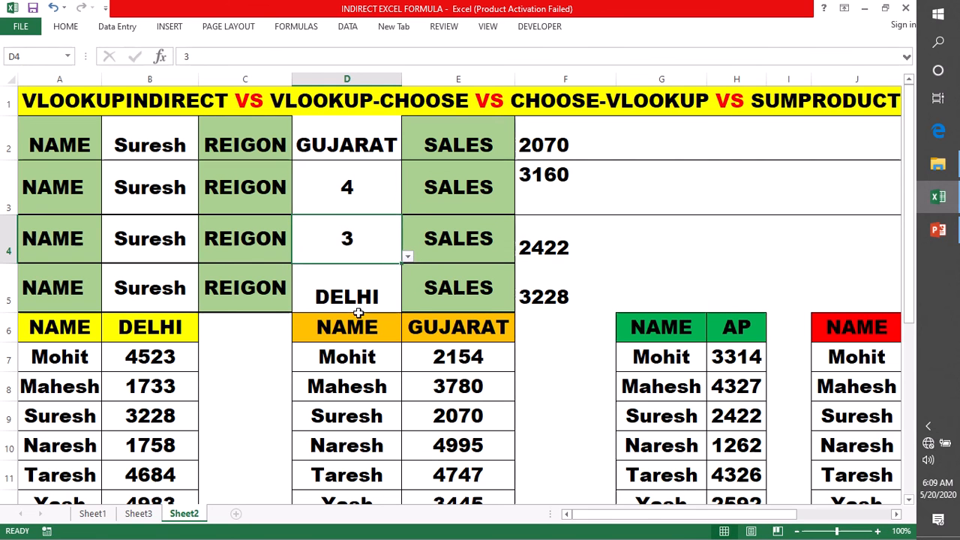
left_click(396, 303)
left_click(406, 305)
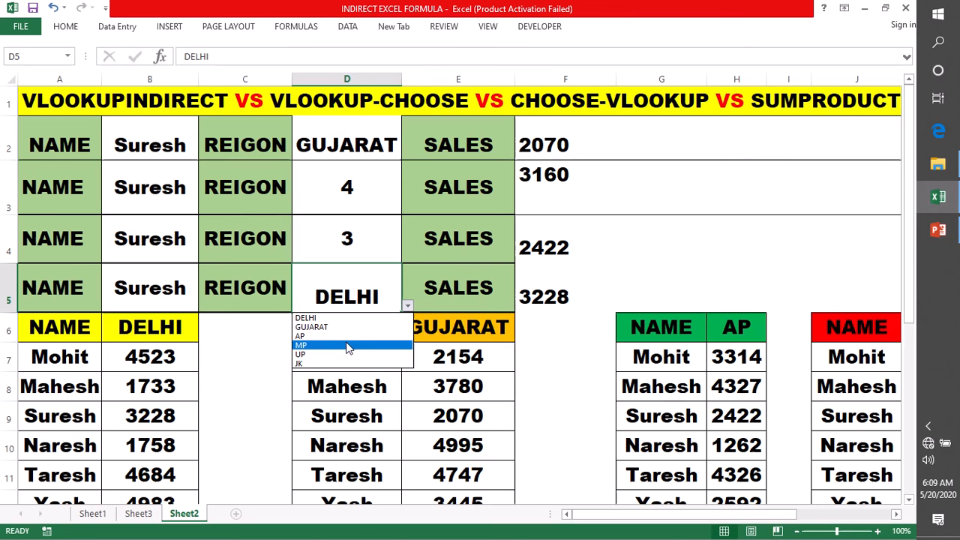
left_click(349, 345)
Examine which number in A19:A24 stands for which region in B19:B24
scroll(594, 215, "down", 4)
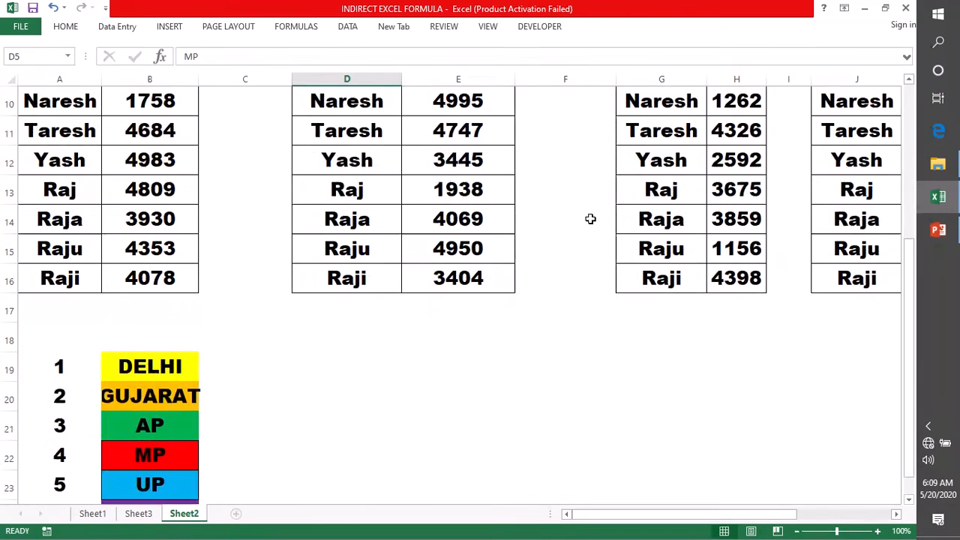
left_click_drag(81, 276, 61, 425)
left_click_drag(61, 278, 67, 423)
left_click_drag(142, 278, 149, 427)
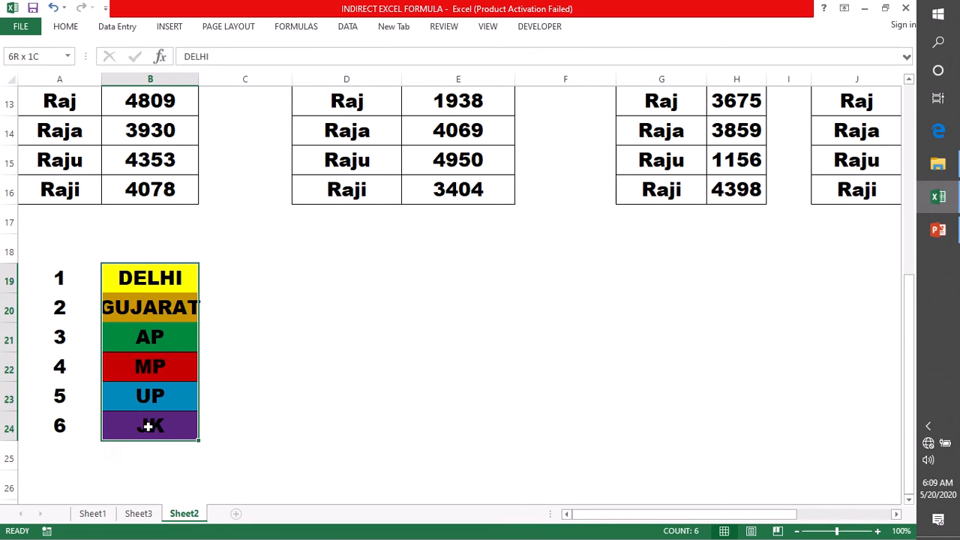
Set the region number in D3 to 1 and the region in D2 to DELHI
scroll(409, 274, "up", 4)
left_click(370, 190)
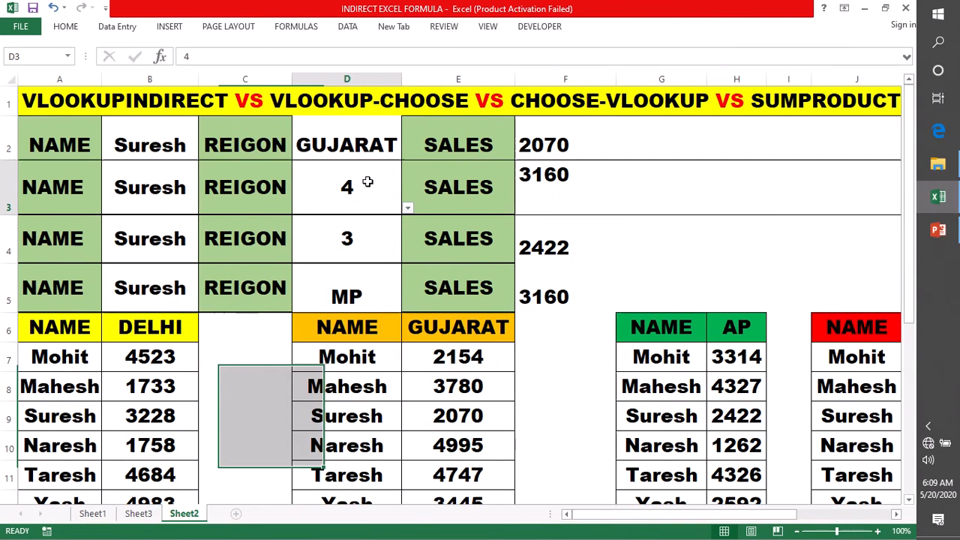
left_click(406, 208)
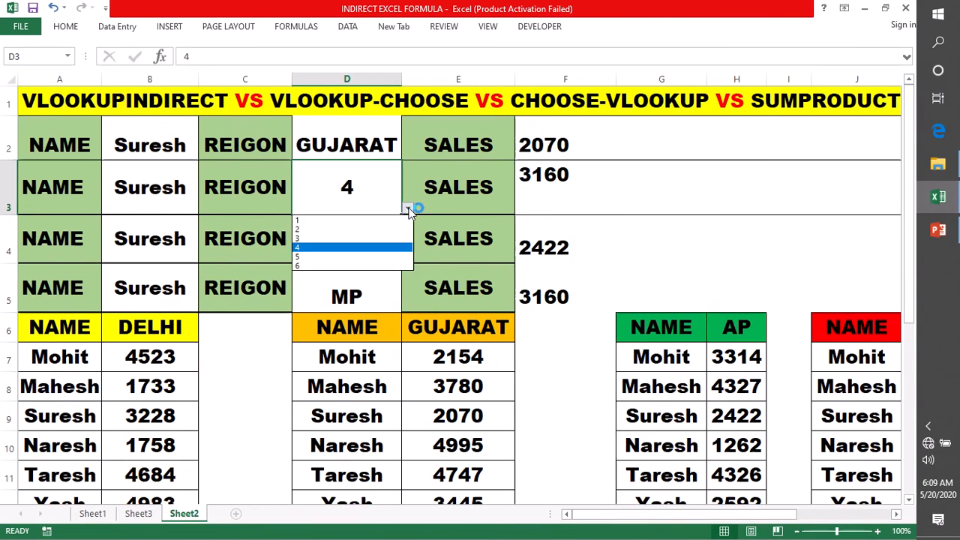
left_click(330, 221)
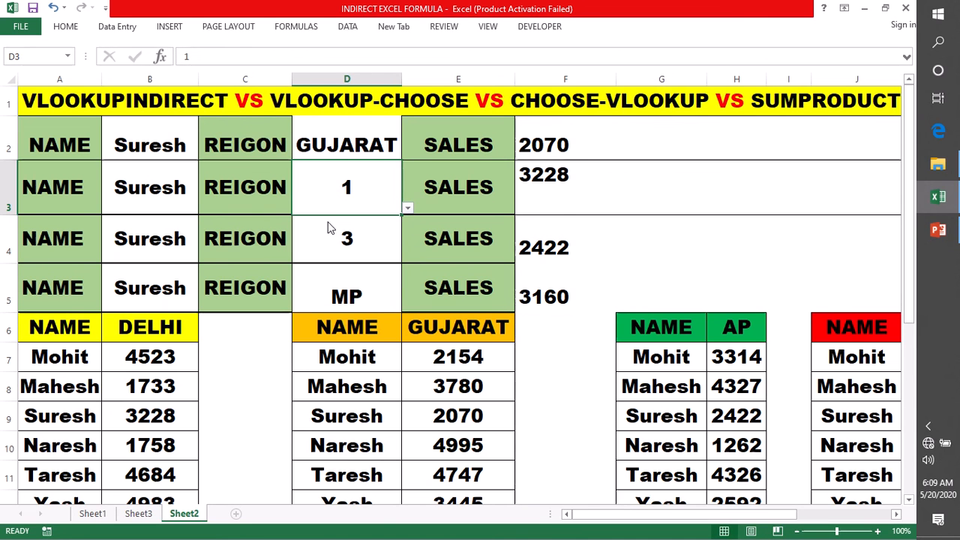
left_click(349, 147)
left_click(408, 154)
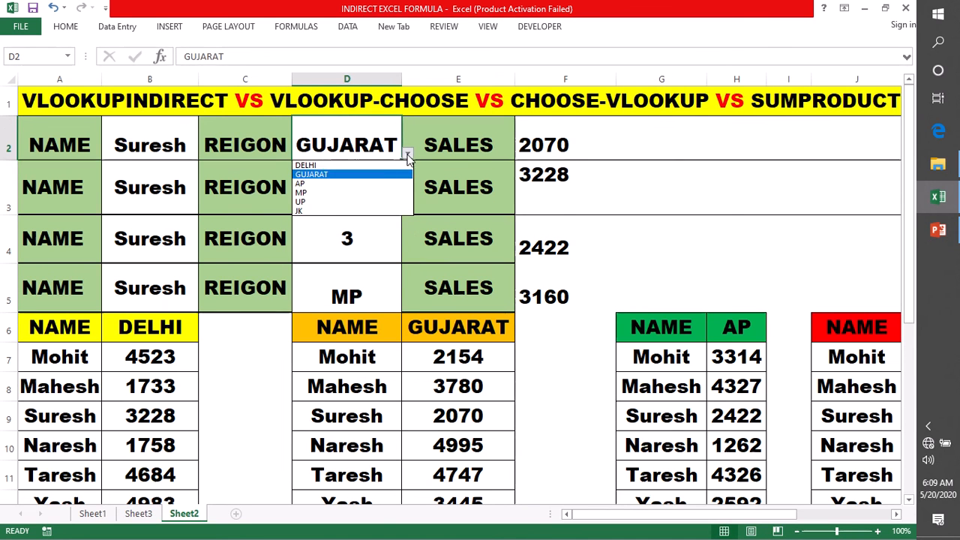
left_click(377, 166)
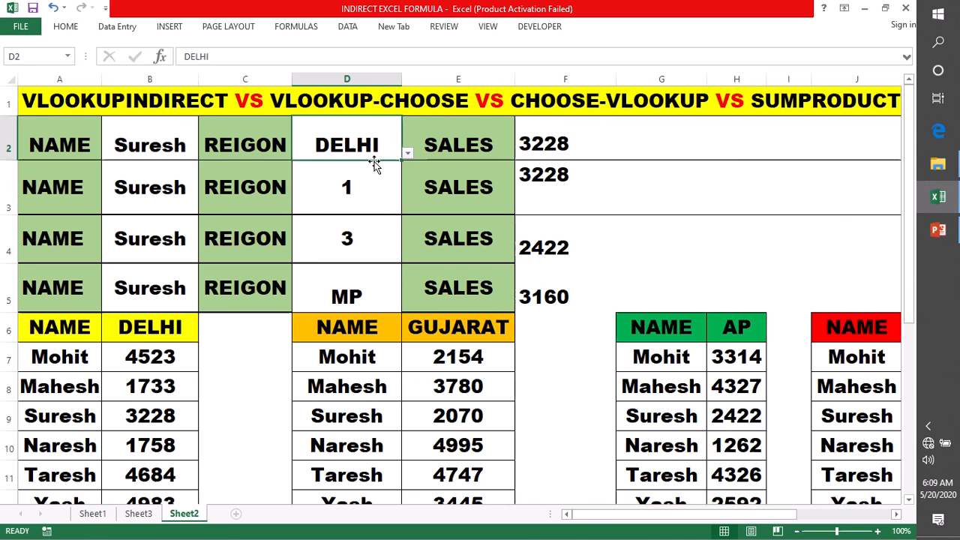
Set the region number in D4 to 1 and the region in D5 to DELHI
left_click(382, 235)
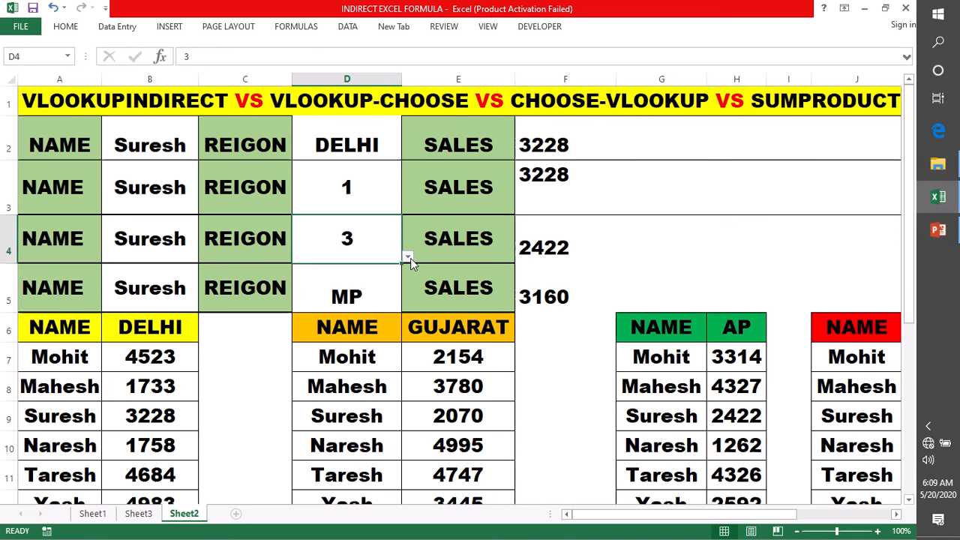
left_click(407, 256)
left_click(335, 272)
left_click(353, 294)
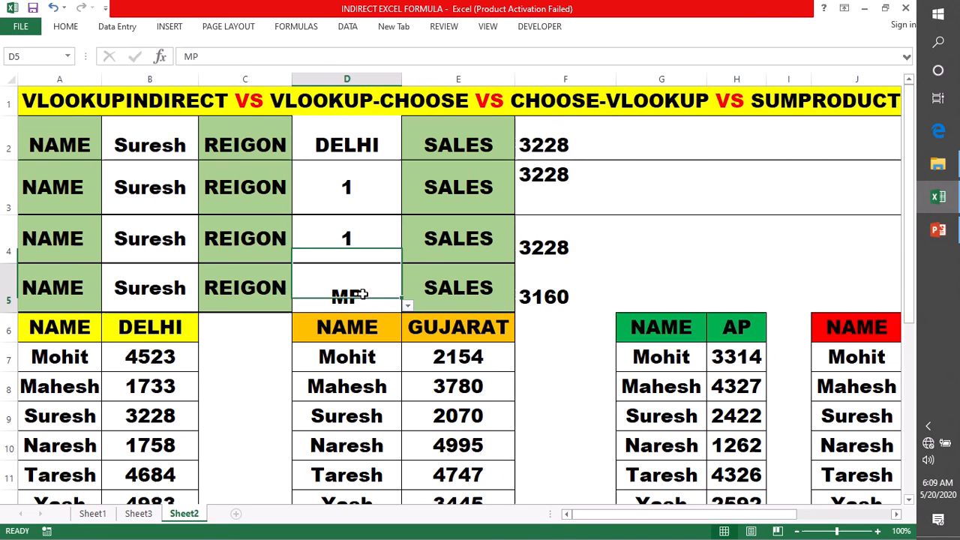
left_click(407, 307)
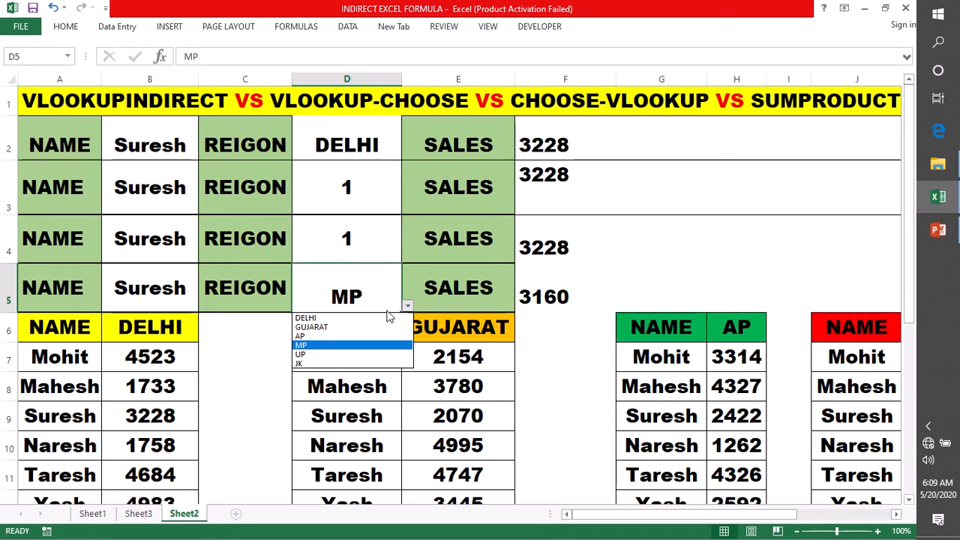
left_click(324, 319)
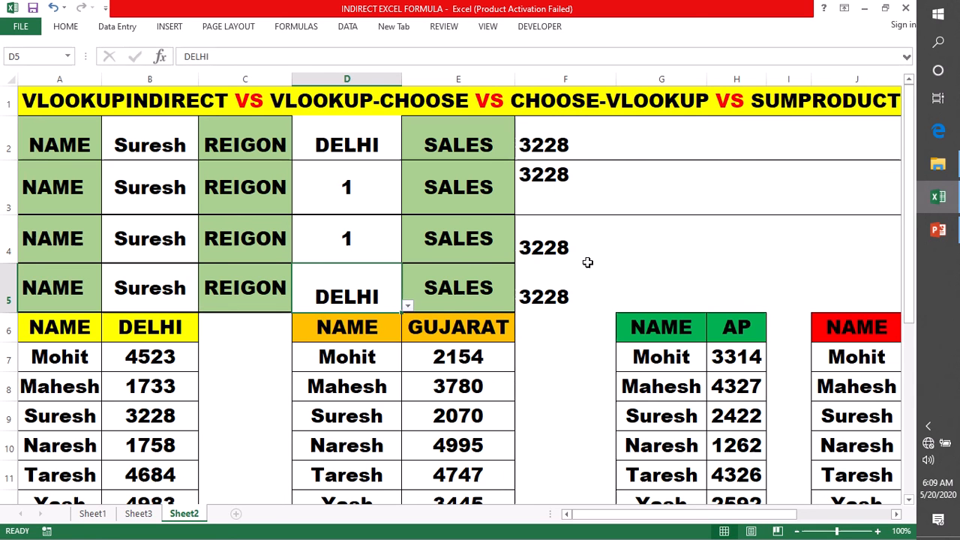